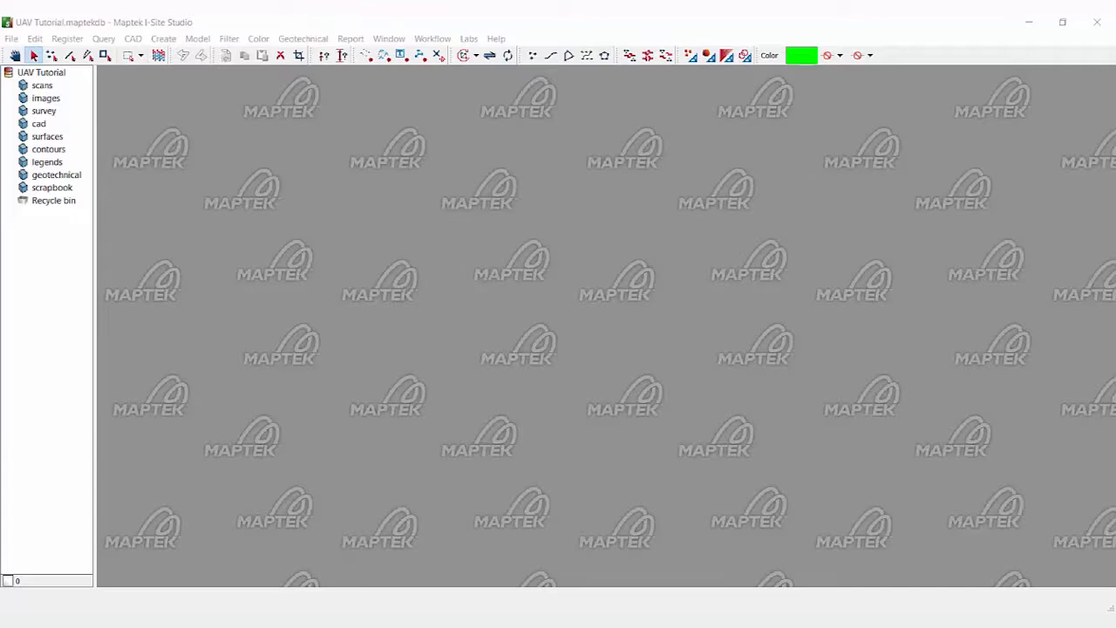
- Load the johnson 2_group1_densified_point_cloud.las file for import in feet and choose to define a new file coordinate system
left_click_drag(702, 131, 504, 175)
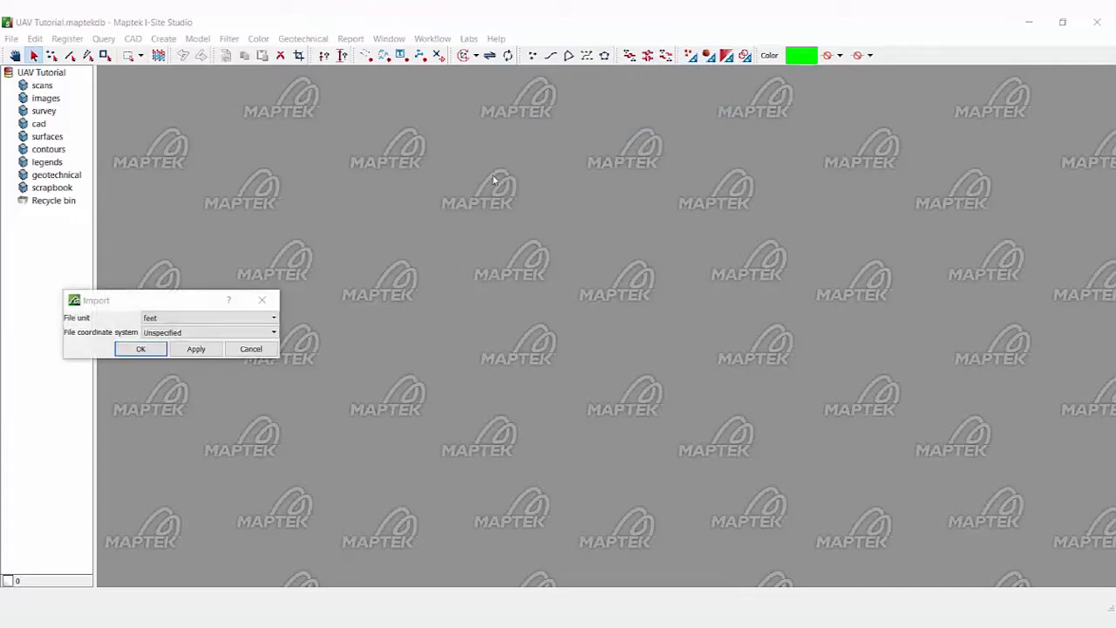
left_click_drag(132, 301, 219, 132)
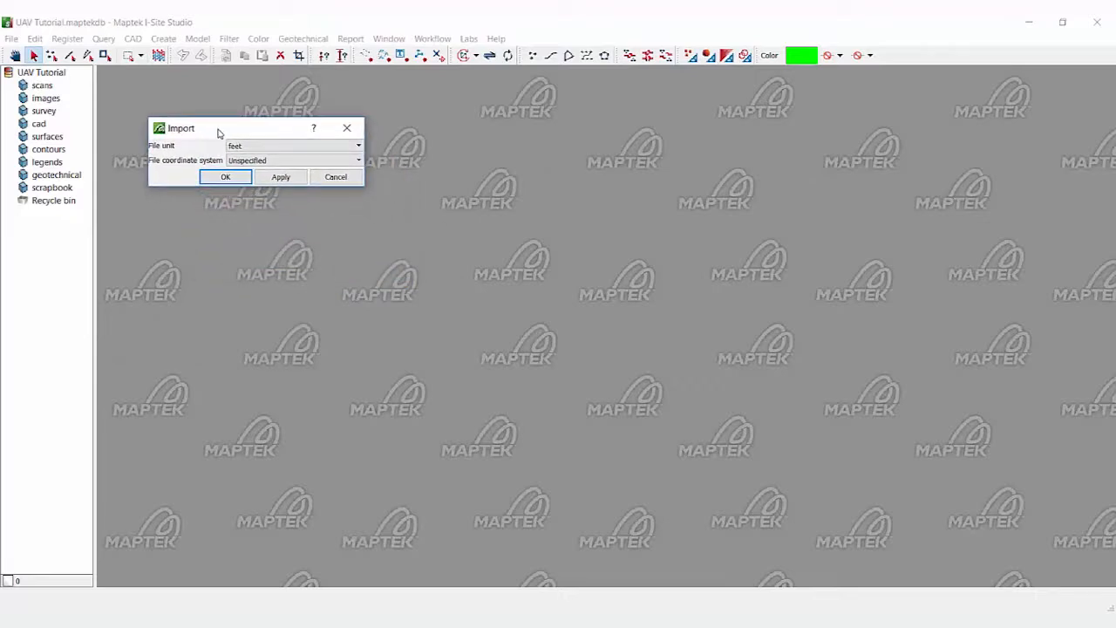
left_click(241, 148)
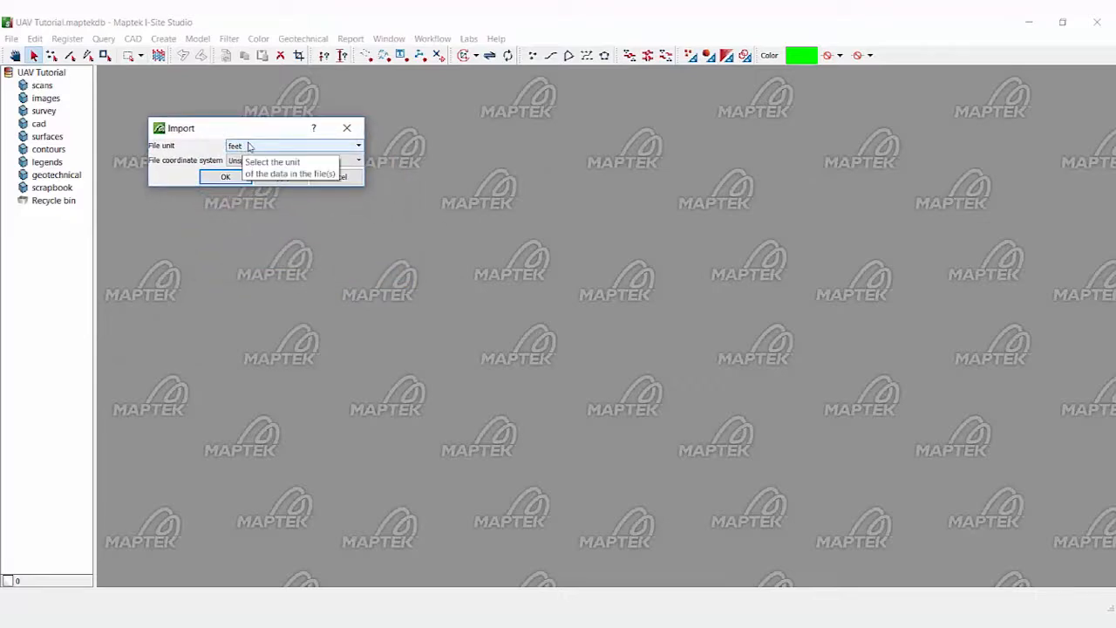
left_click(353, 171)
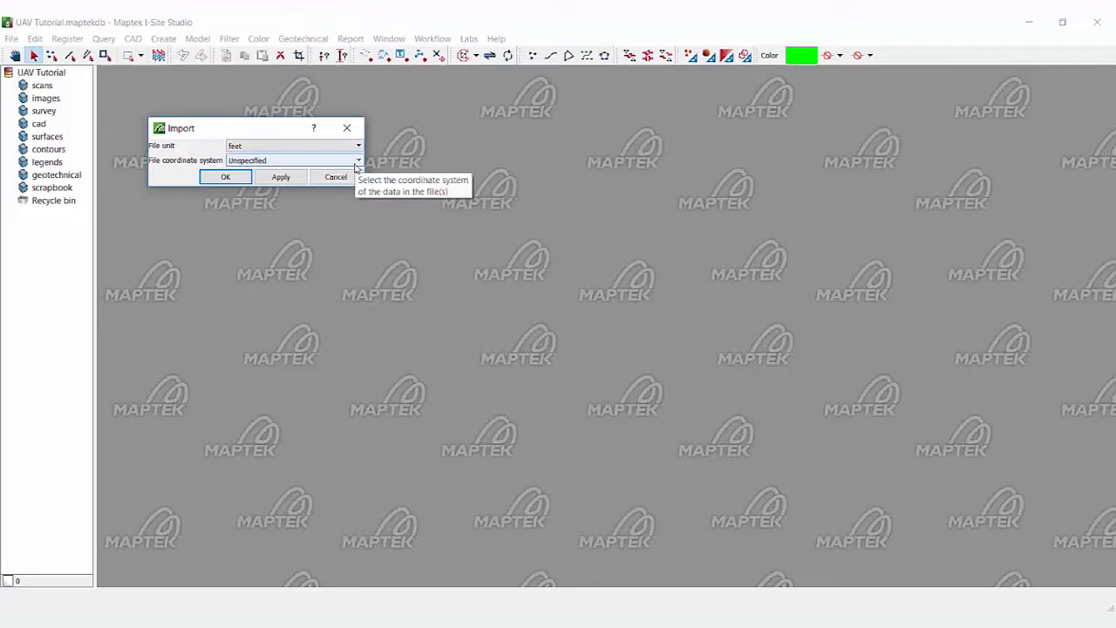
left_click(355, 162)
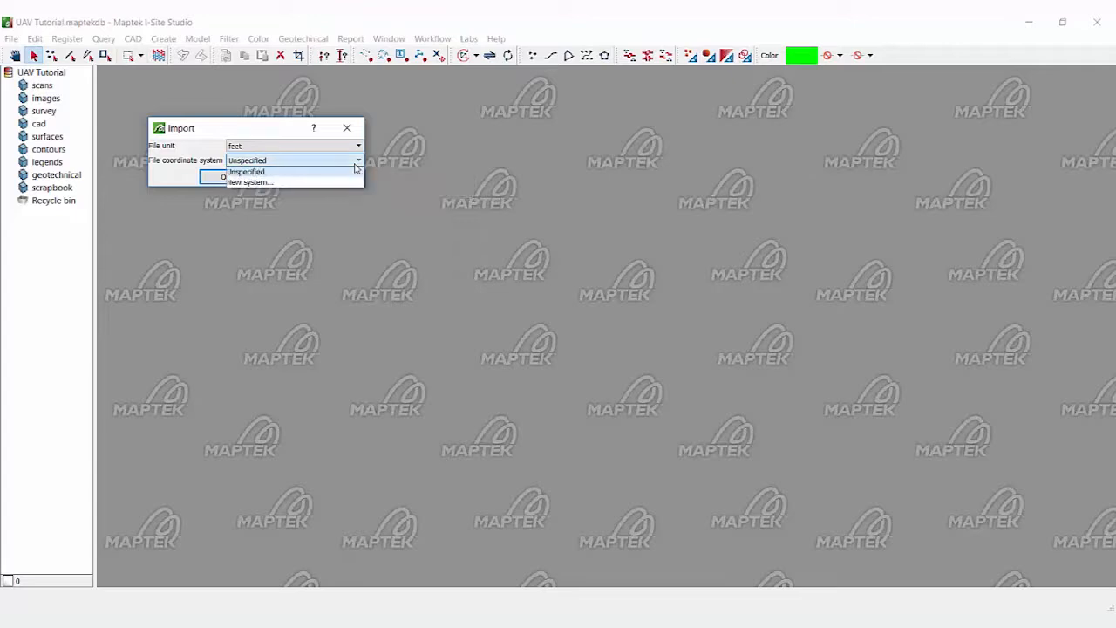
left_click(344, 181)
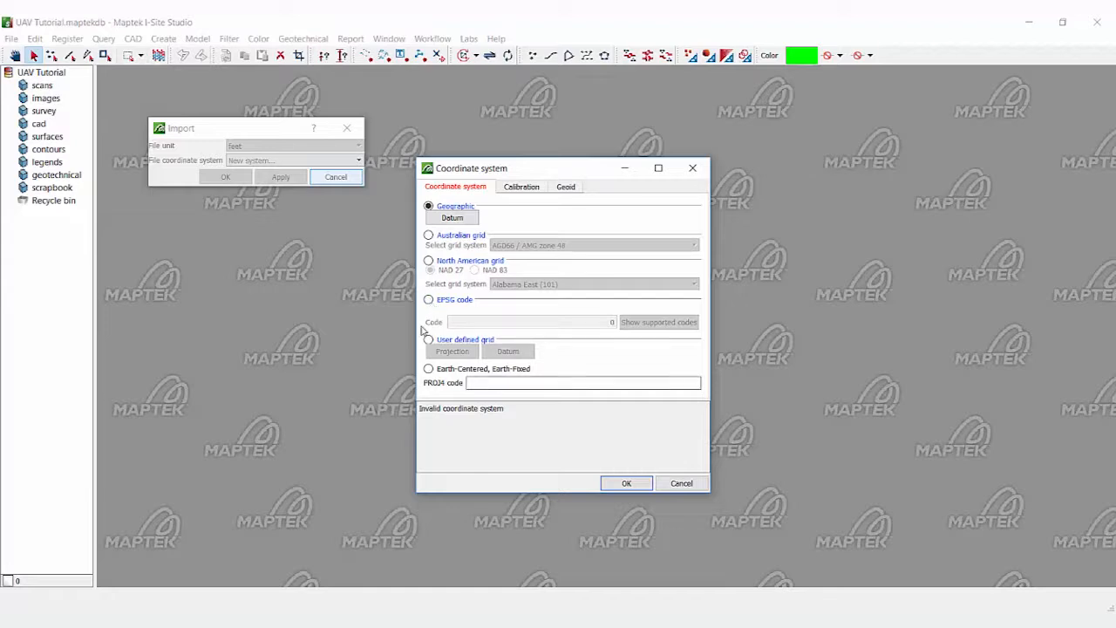
- Define the coordinate system by EPSG code and search the supported codes for "zone 12N"
left_click(429, 300)
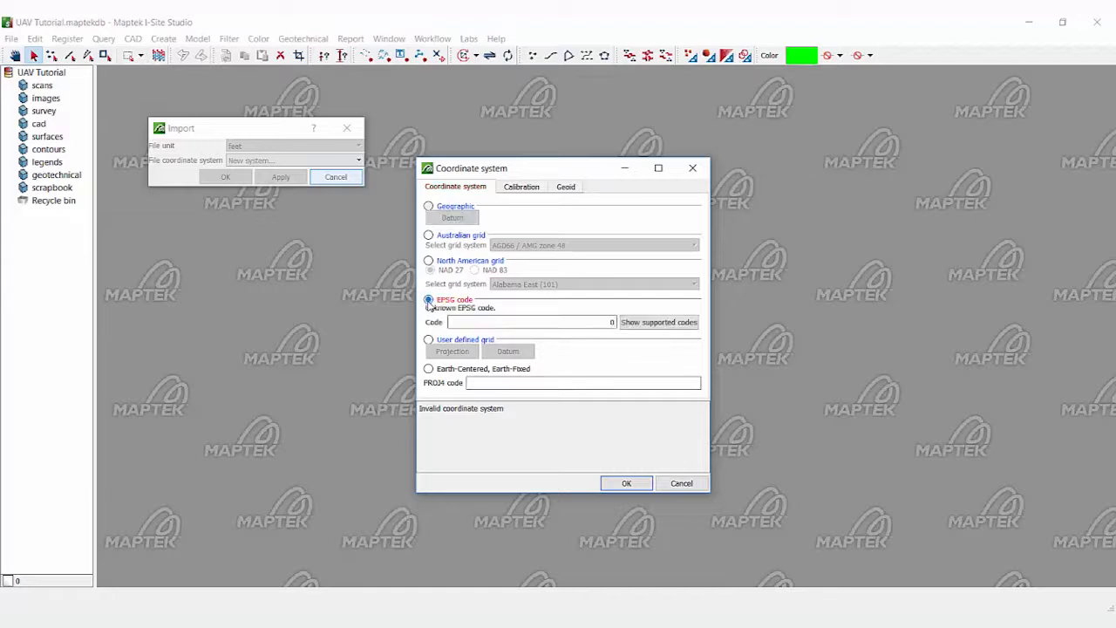
left_click(649, 322)
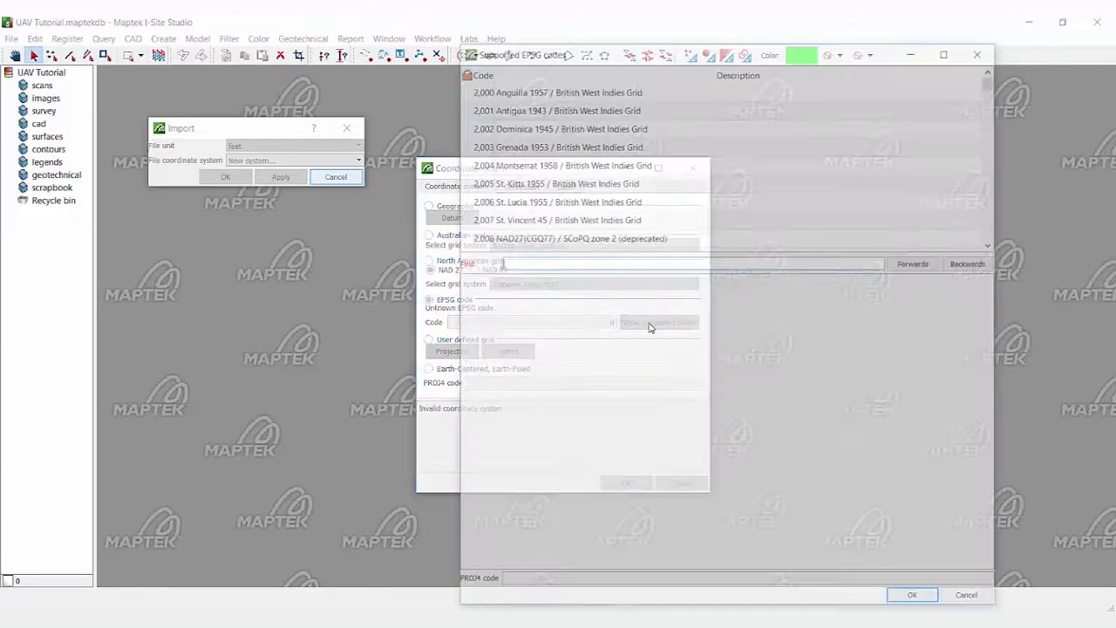
left_click(627, 262)
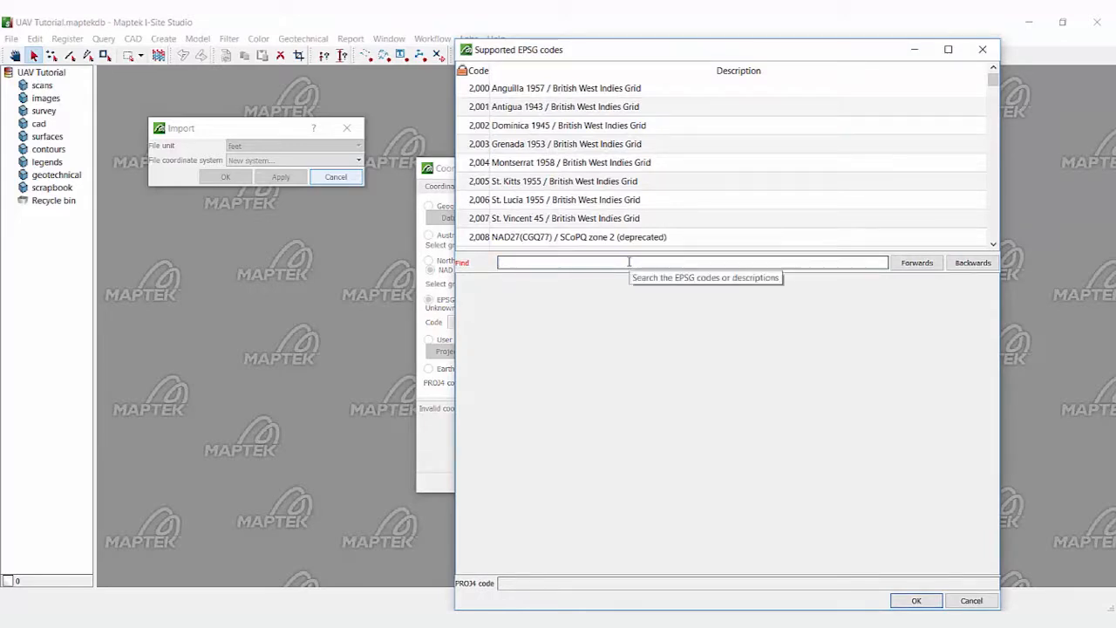
type("zon")
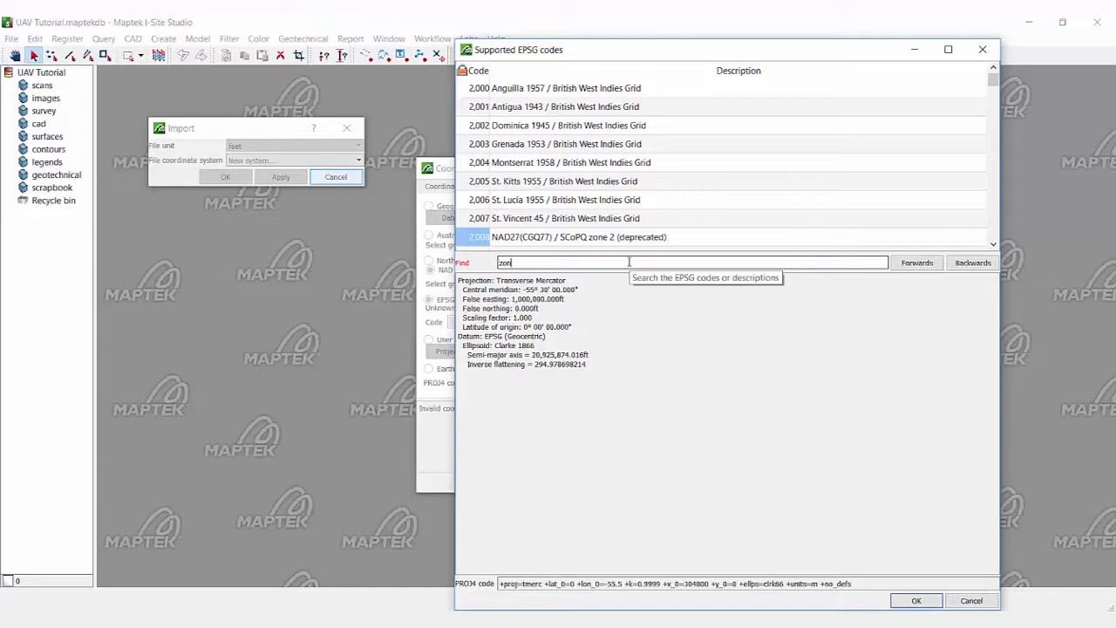
type("e 12")
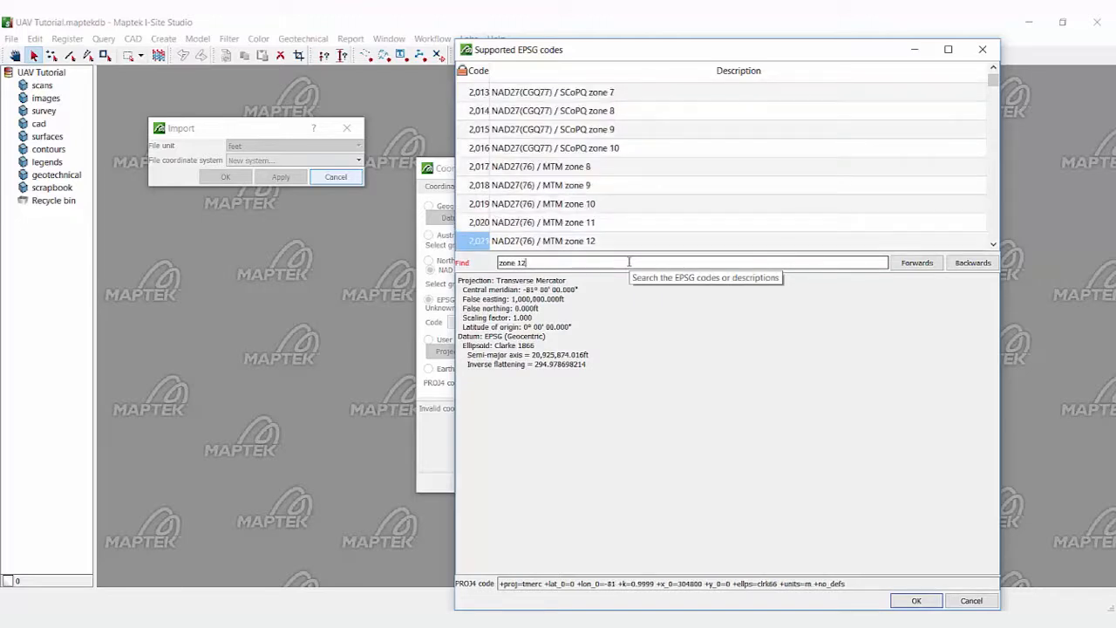
type("N")
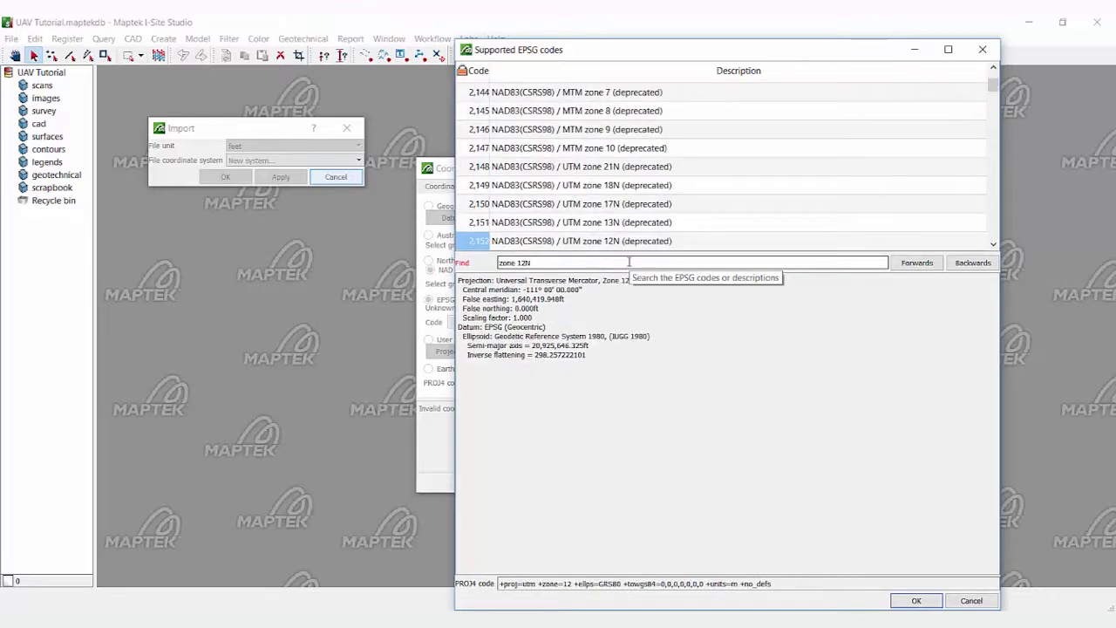
- Step through the zone 12N matches to reach the WGS 84 / UTM zone 12N entry
left_click(922, 264)
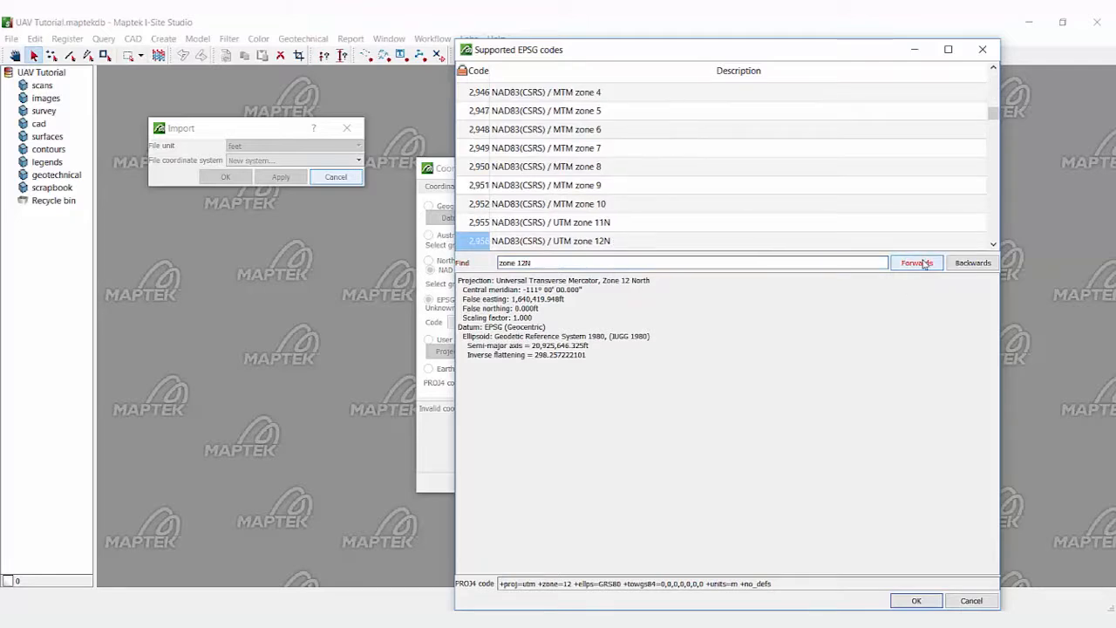
left_click(923, 263)
left_click(922, 263)
left_click(922, 263)
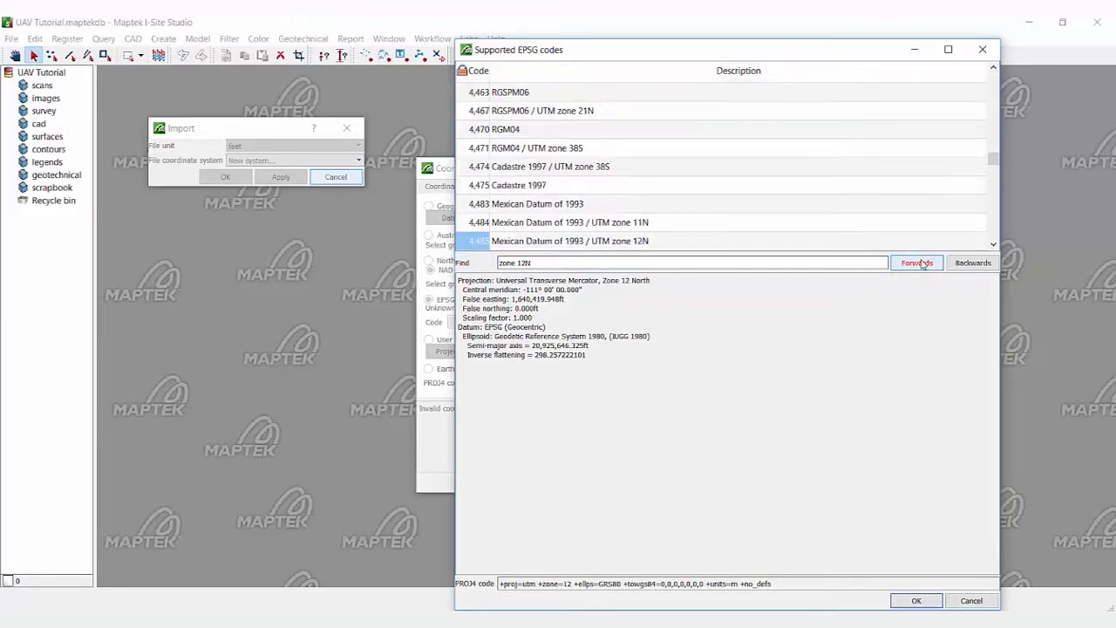
left_click(923, 263)
left_click(922, 263)
left_click(923, 263)
left_click(922, 263)
left_click(922, 264)
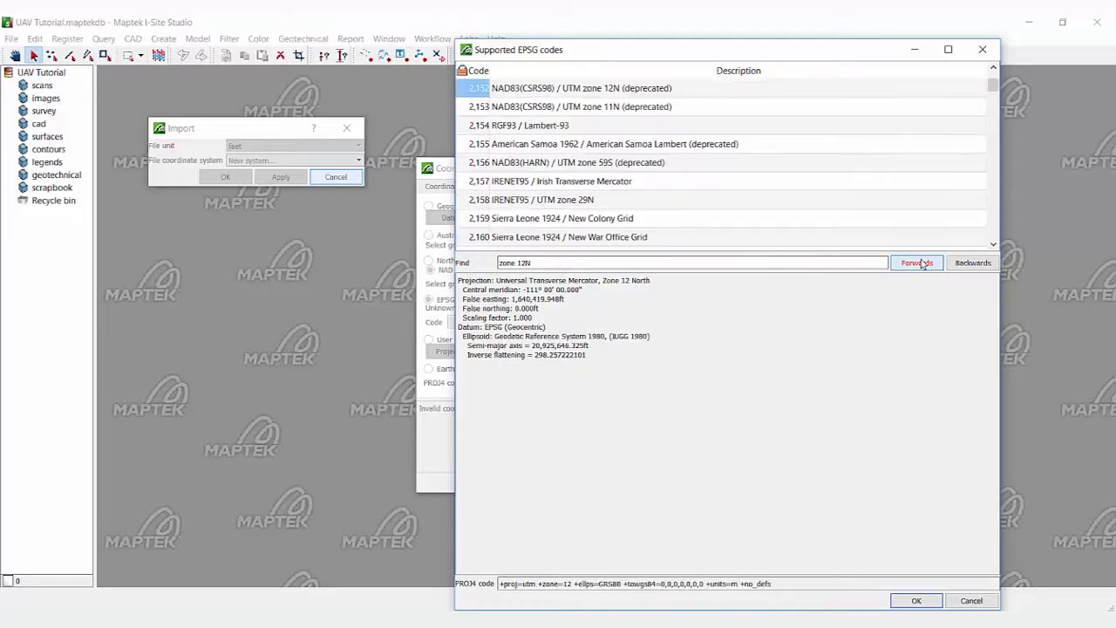
left_click(976, 266)
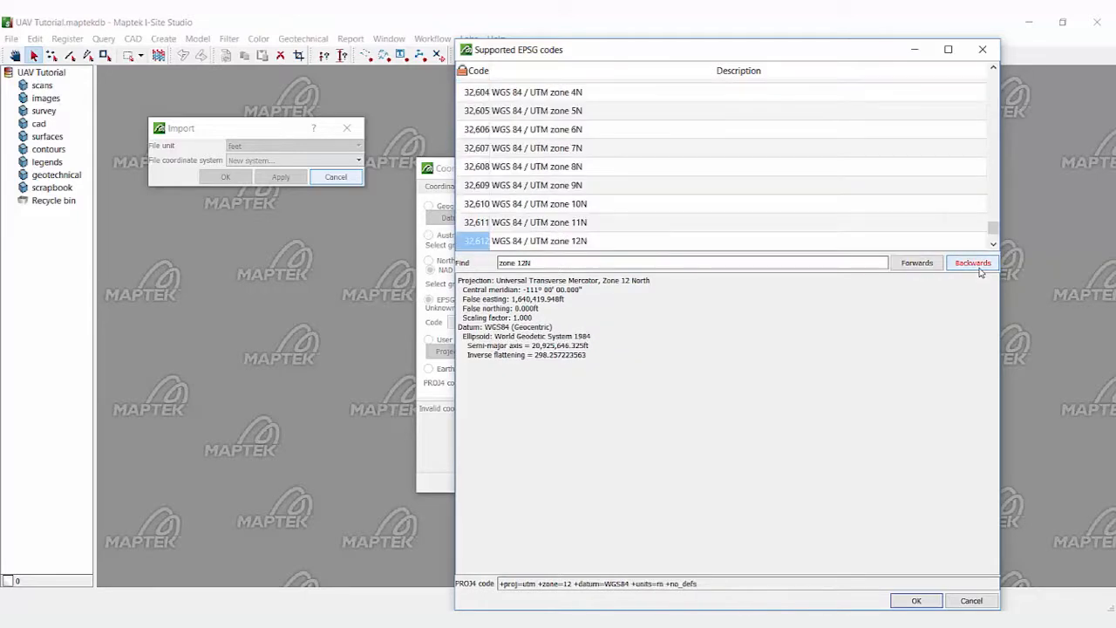
- Assign EPSG code 32612, WGS 84 / UTM zone 12N, as the file coordinate system and import the scan
left_click(577, 245)
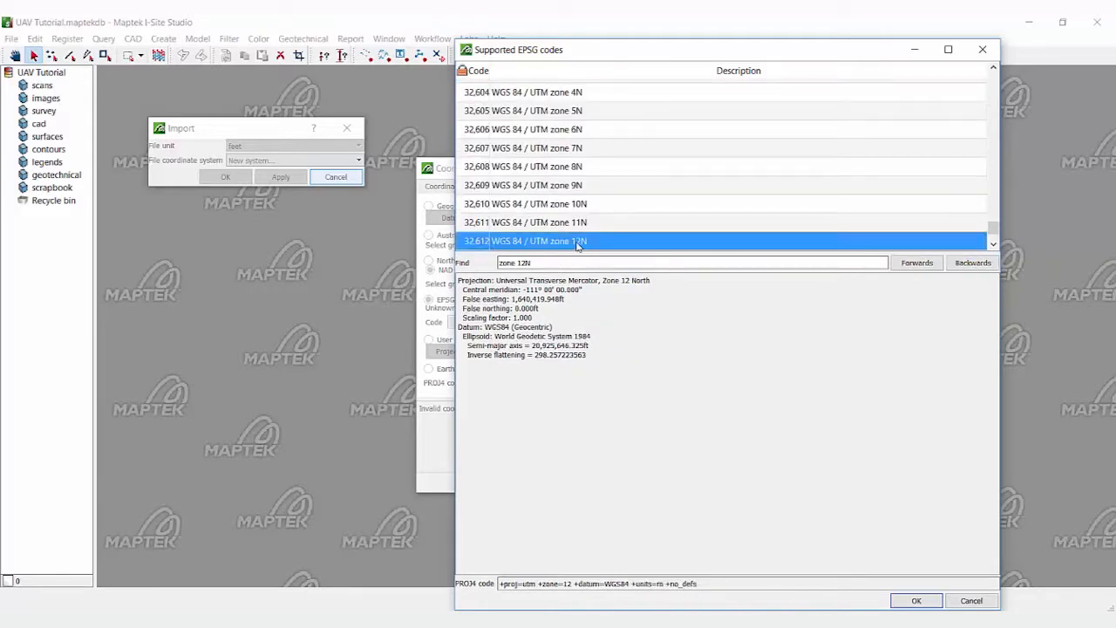
left_click(916, 600)
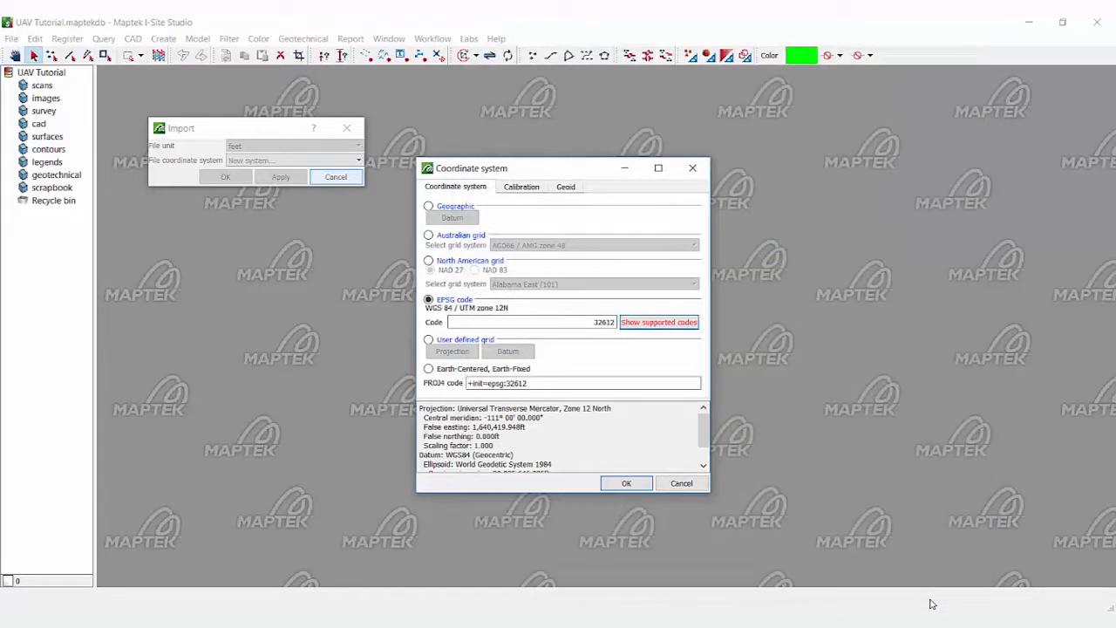
left_click(619, 484)
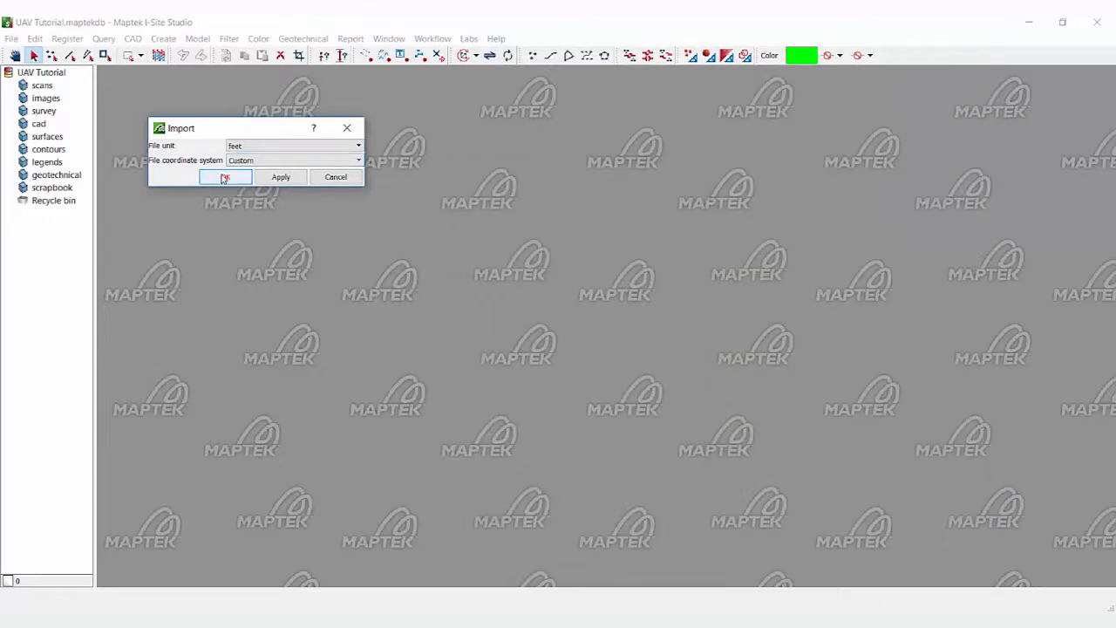
left_click(224, 177)
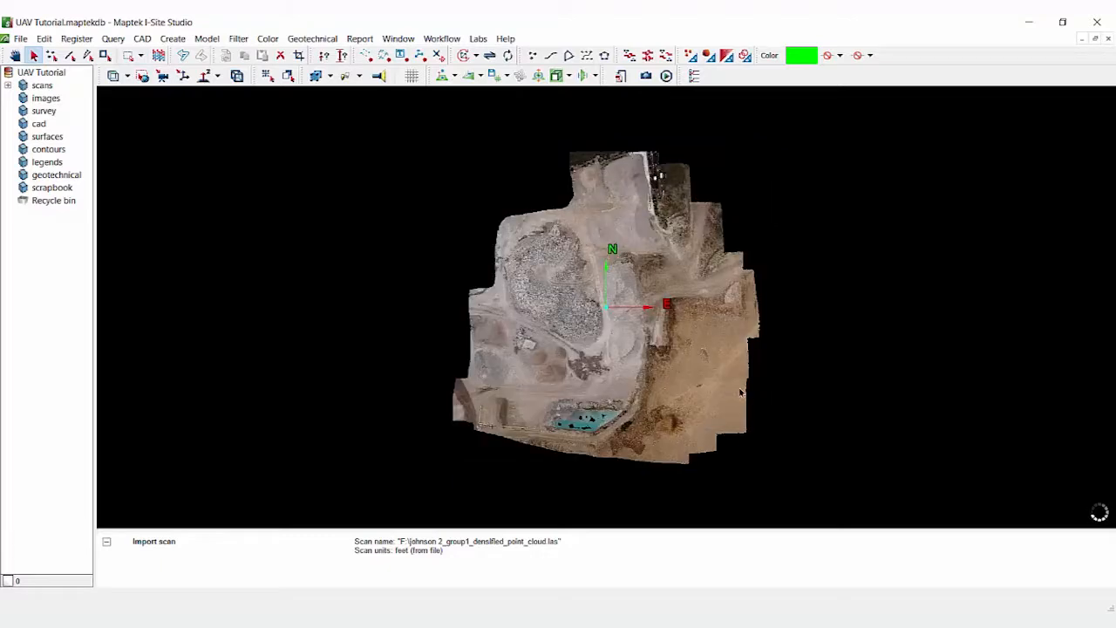
- Examine the imported point cloud from an oblique angle, both close up and as a whole
right_click_drag(640, 394, 687, 337)
scroll(617, 329, "up", 5)
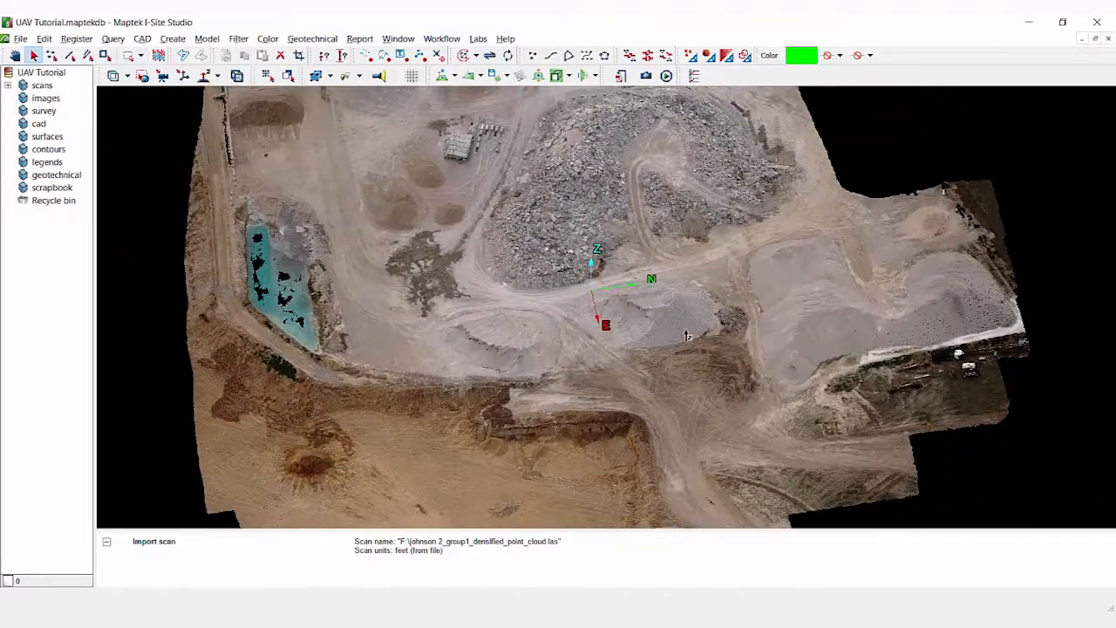
scroll(618, 409, "down", 3)
scroll(576, 392, "down", 2)
right_click_drag(572, 392, 620, 326)
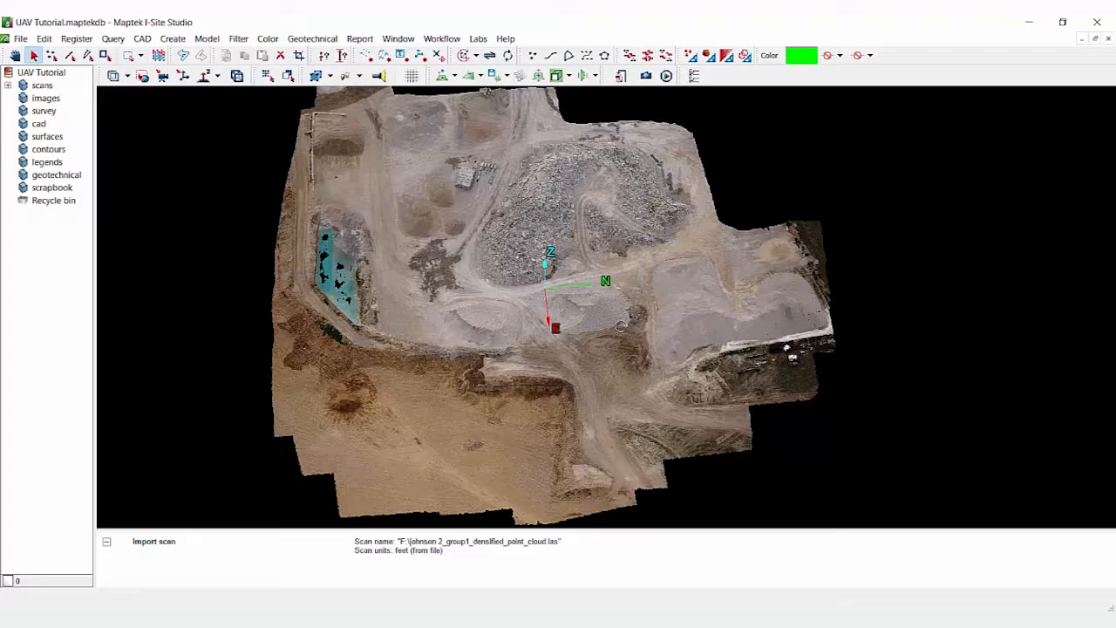
mouse_move(587, 307)
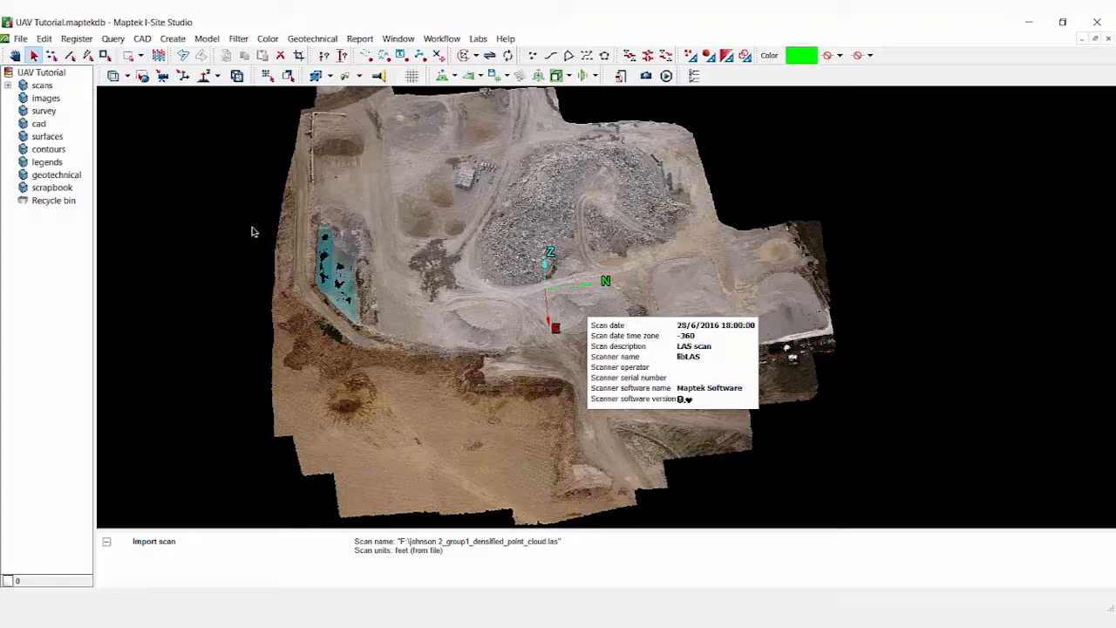
- Select the imported johnson 2 scan in the project's scans container and start a coordinate system conversion for it
left_click(8, 85)
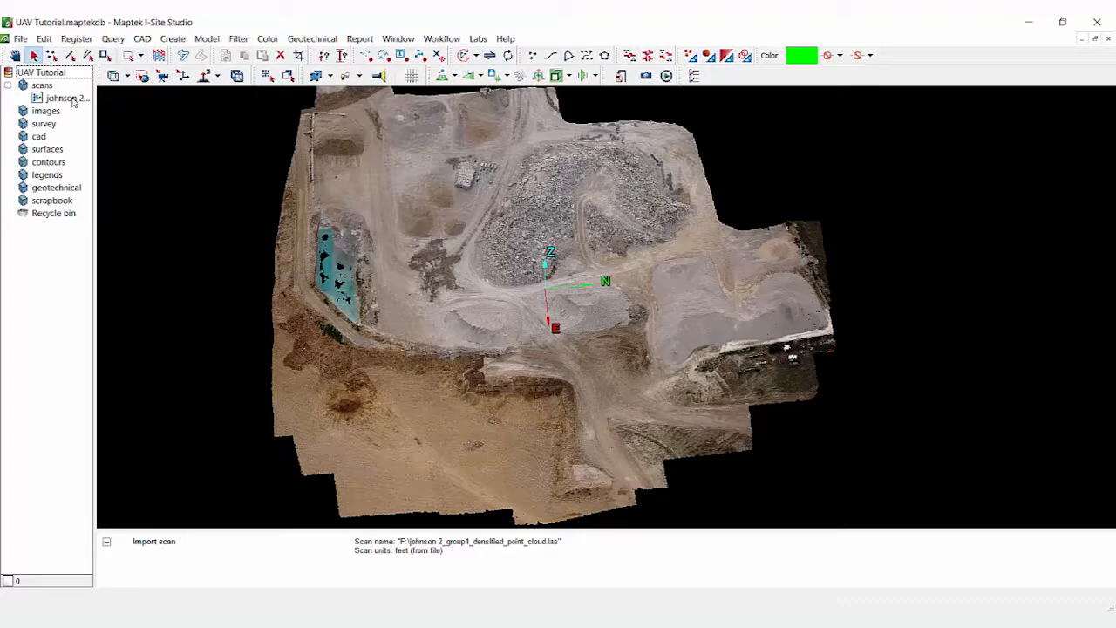
left_click(66, 99)
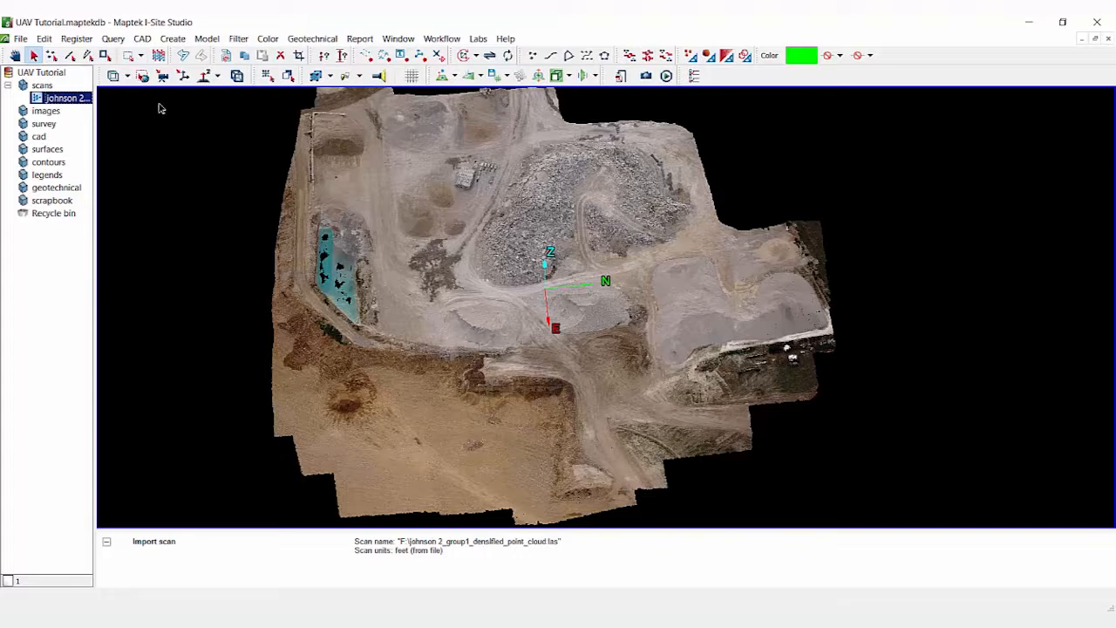
left_click(72, 41)
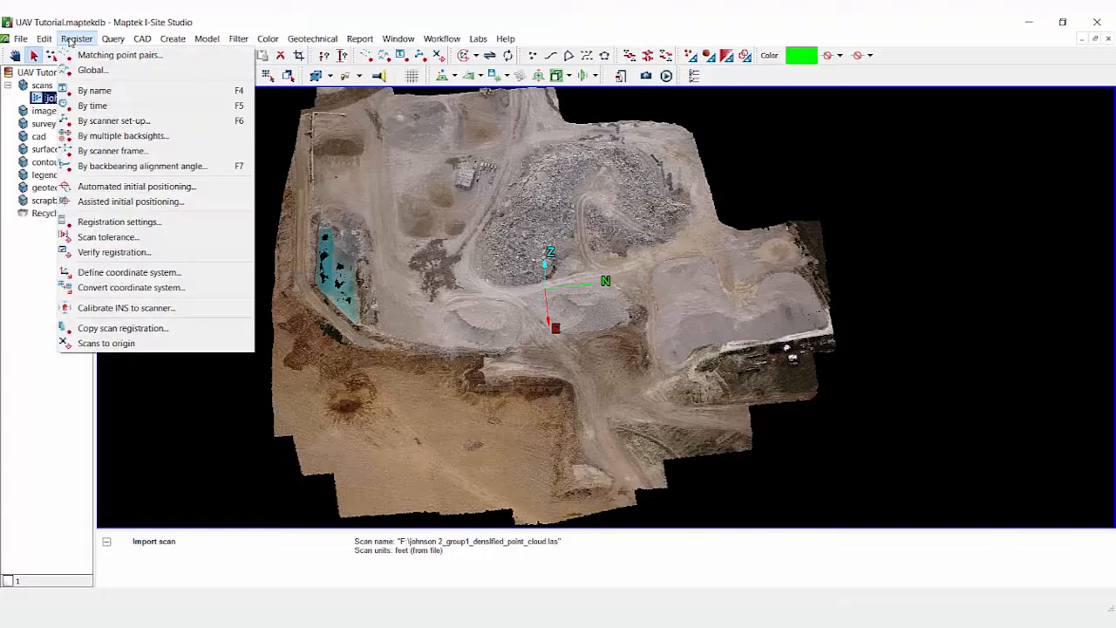
left_click(141, 290)
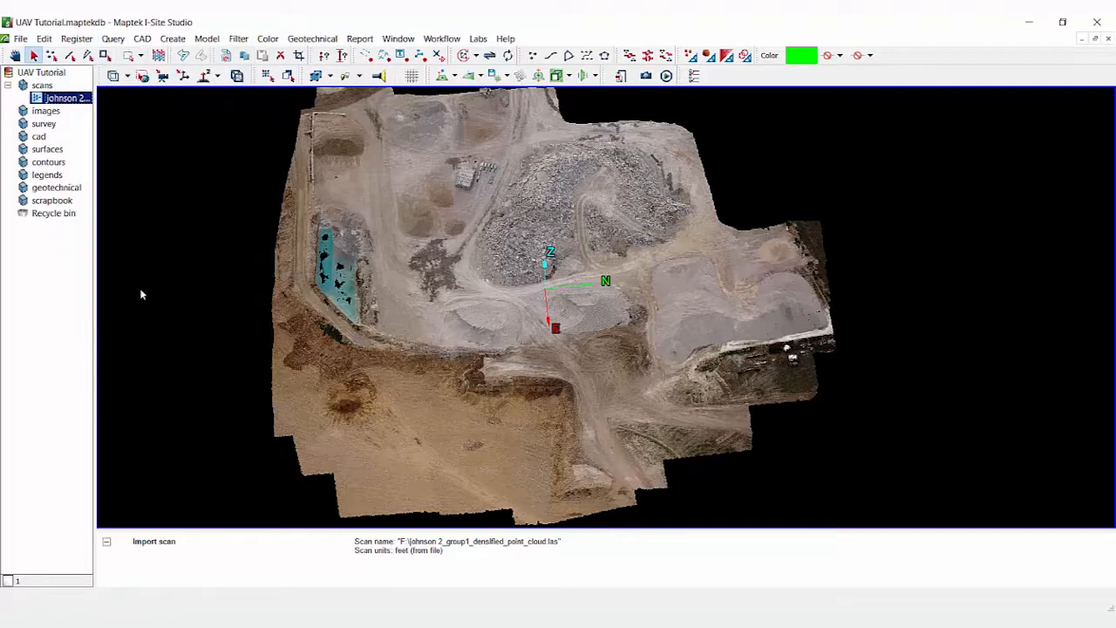
left_click_drag(544, 276, 241, 109)
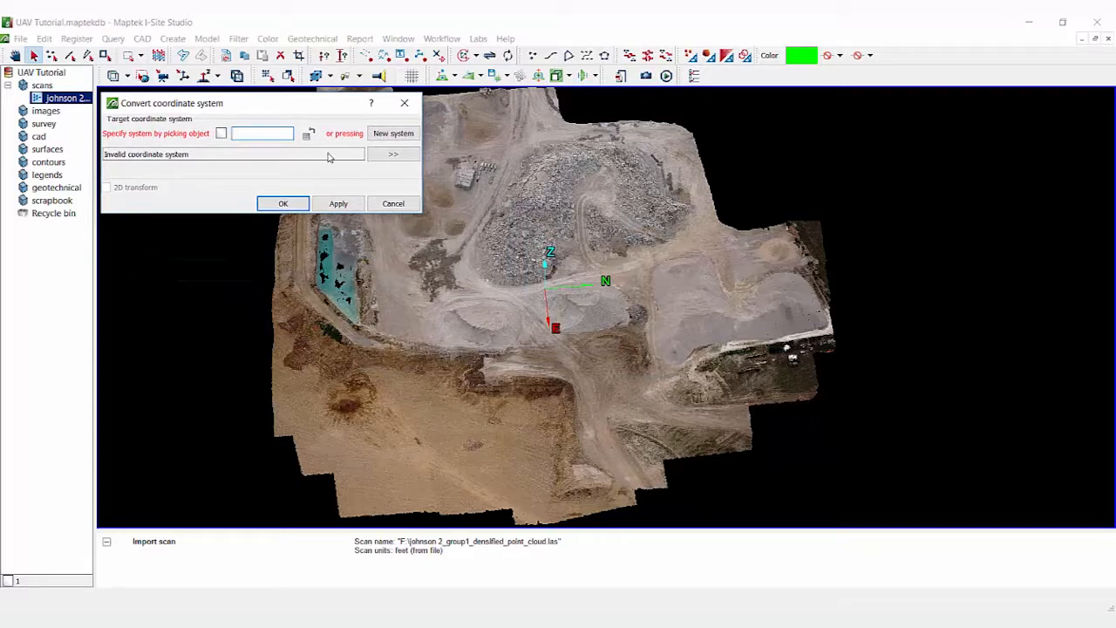
- Convert the selected scan to a new target system on the North American grid, NAD 83, Colorado Central (502)
left_click(389, 136)
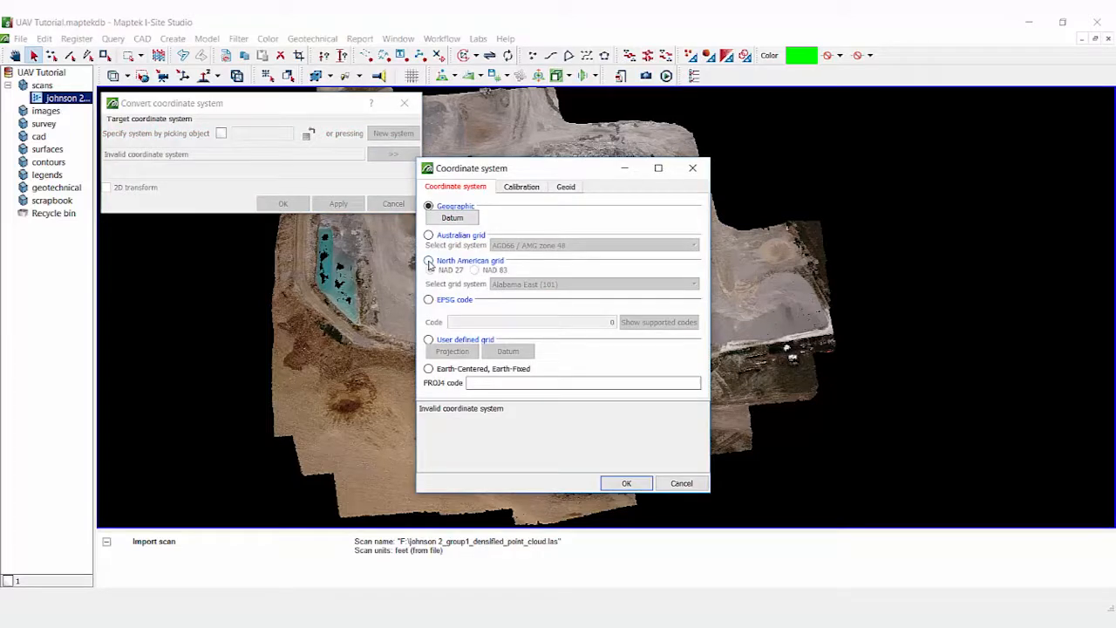
left_click(428, 260)
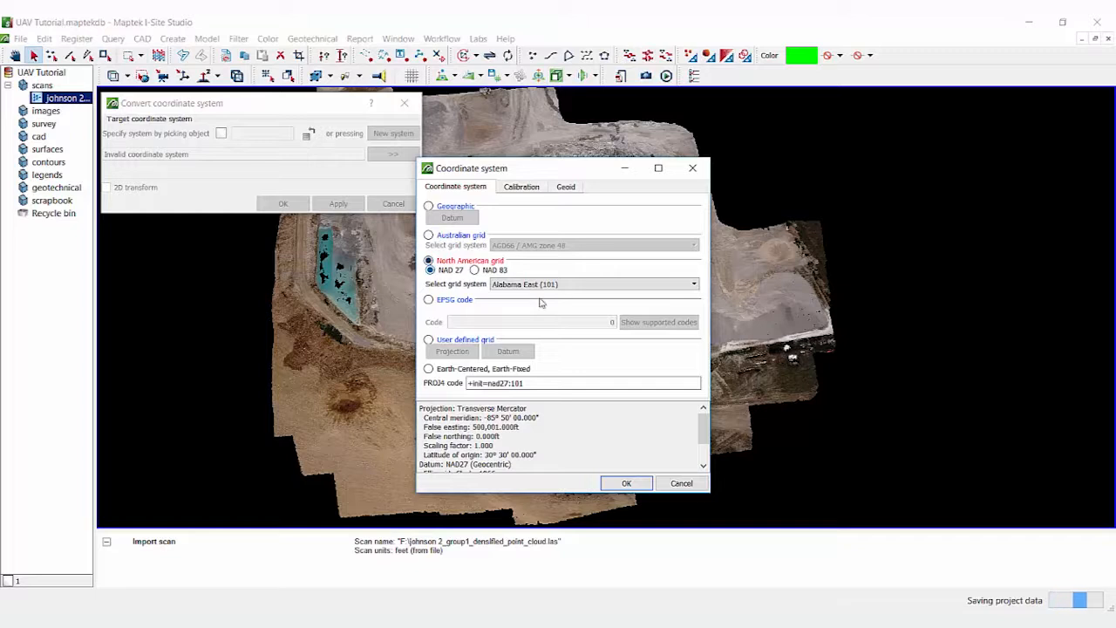
left_click(474, 270)
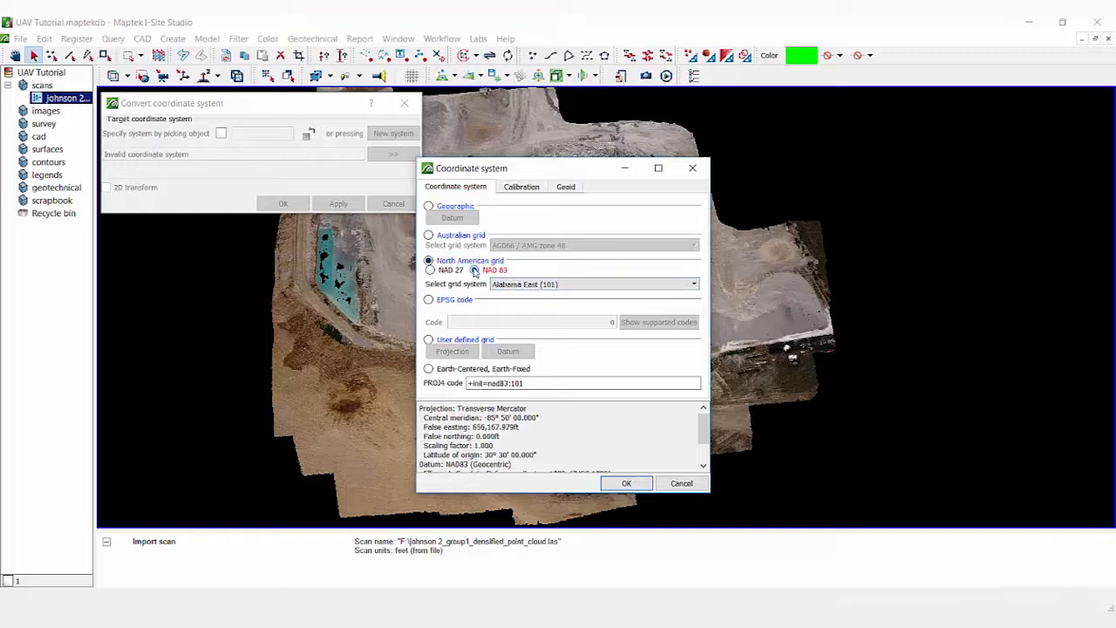
left_click(633, 285)
scroll(636, 350, "down", 4)
scroll(635, 350, "down", 3)
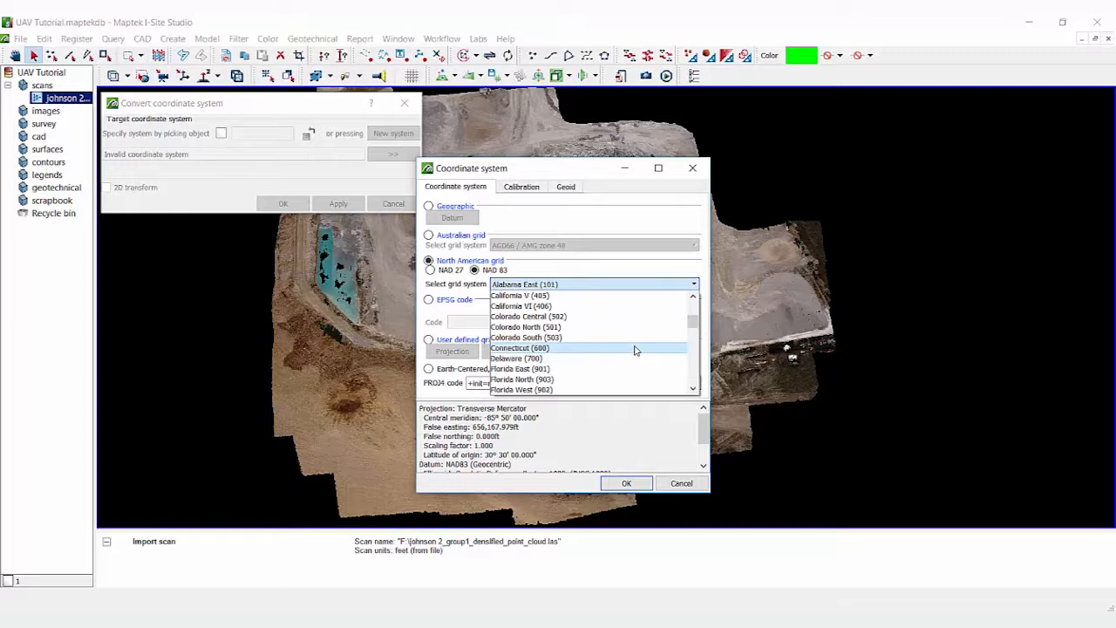
left_click(599, 318)
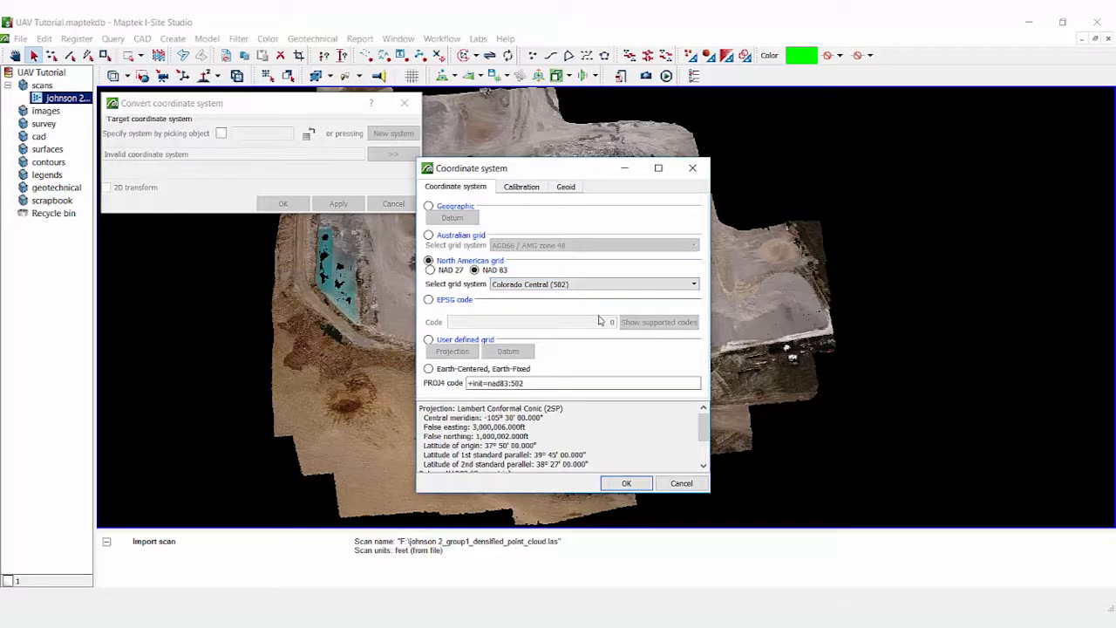
left_click(626, 483)
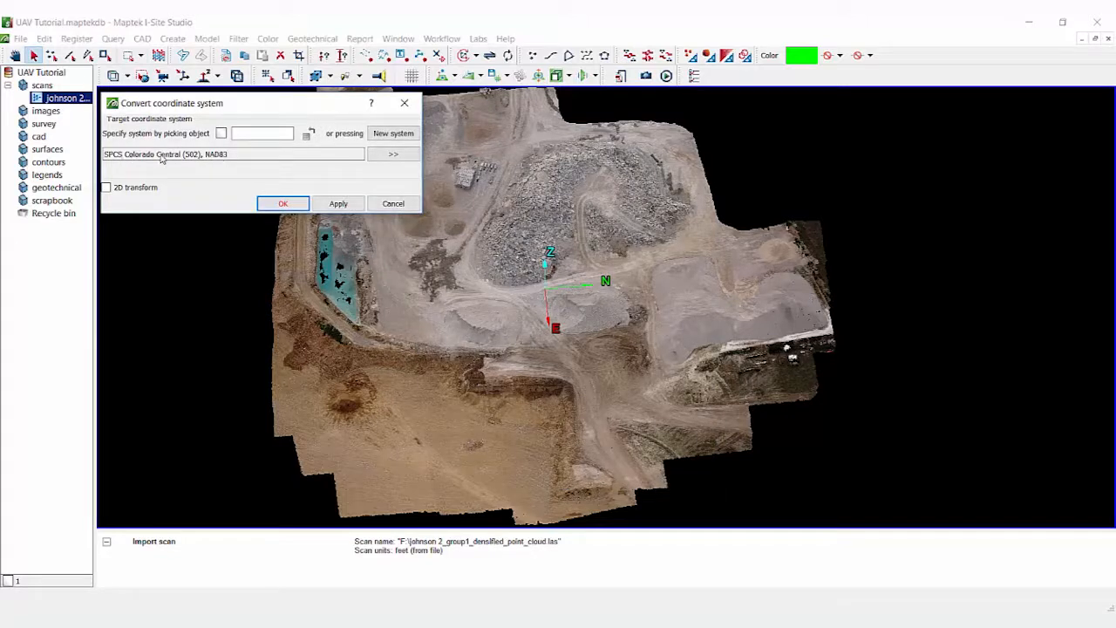
left_click(282, 204)
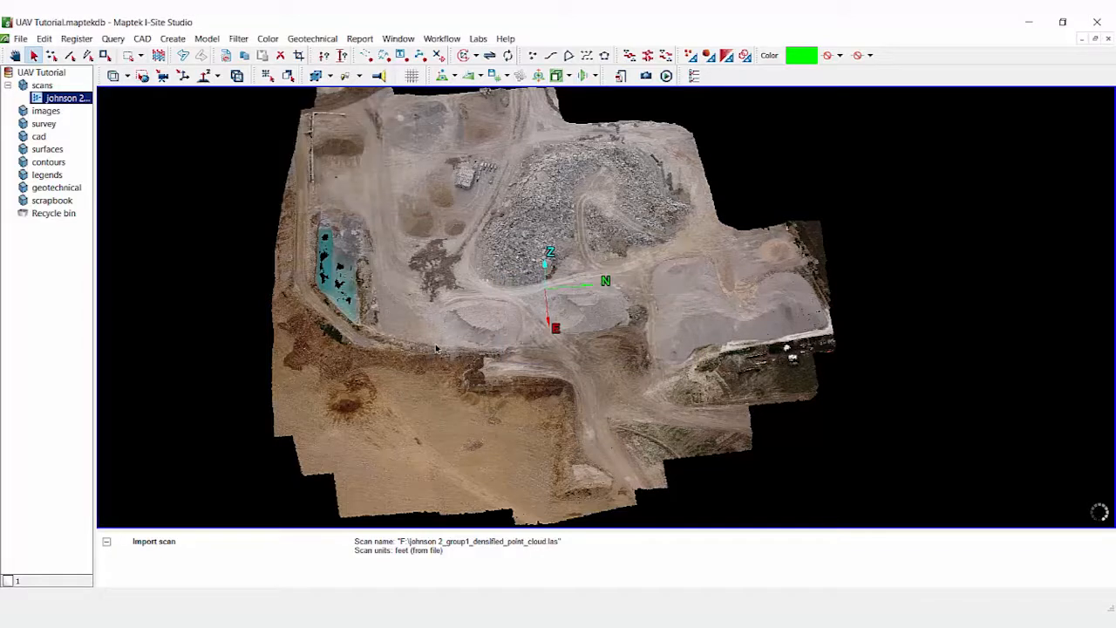
- Close the open view and display the converted johnson 2 scan in a new view, tilted to an oblique angle
mouse_move(435, 342)
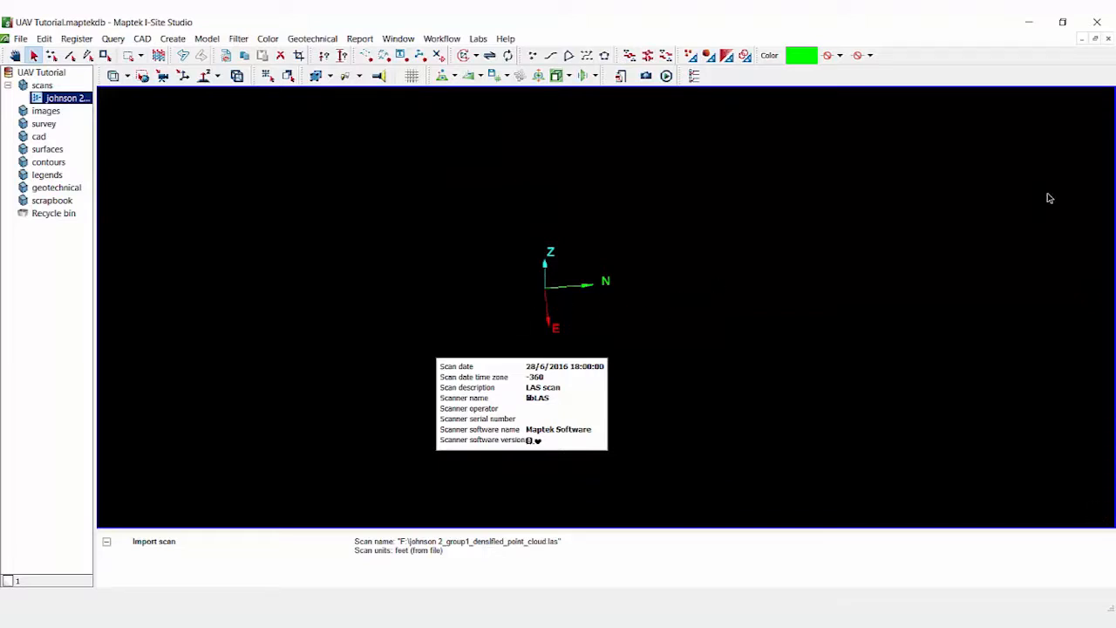
left_click(1106, 40)
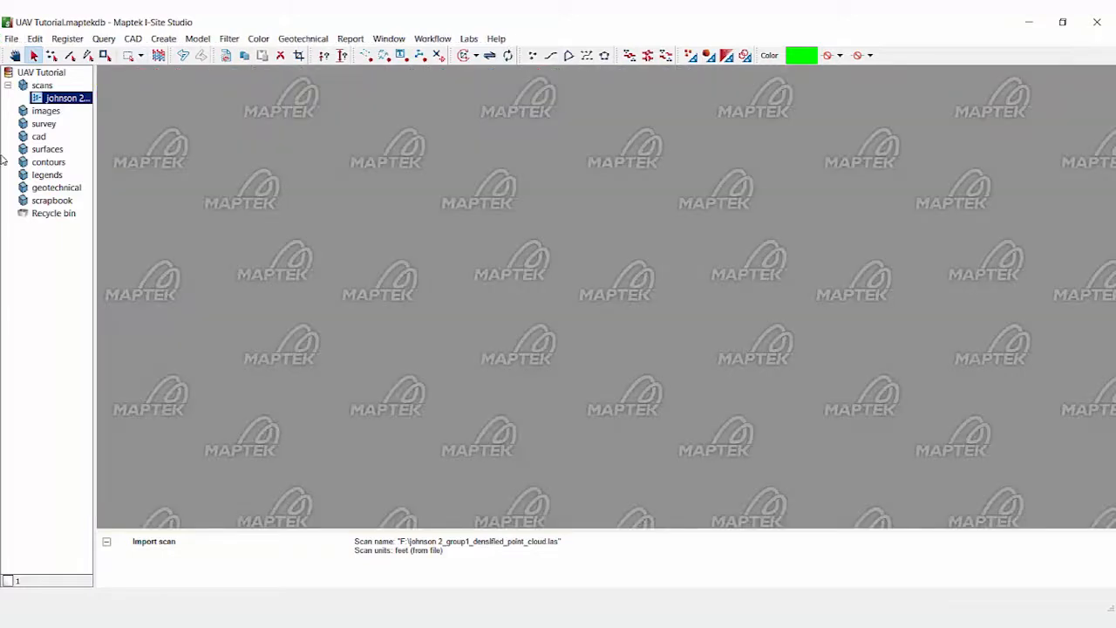
left_click_drag(37, 102, 717, 279)
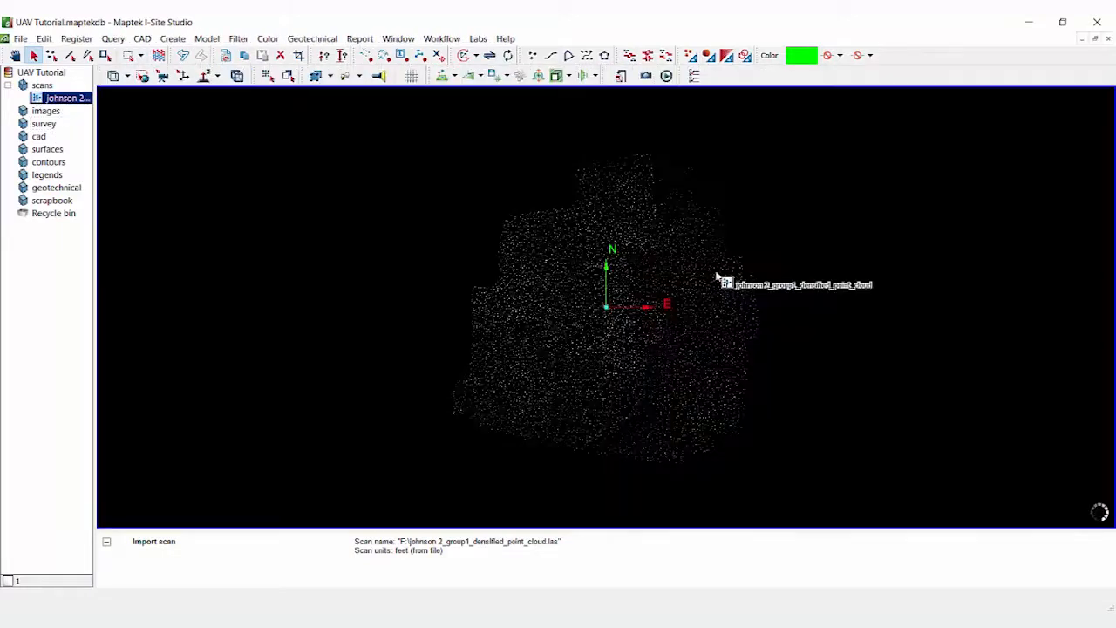
scroll(625, 333, "up", 2)
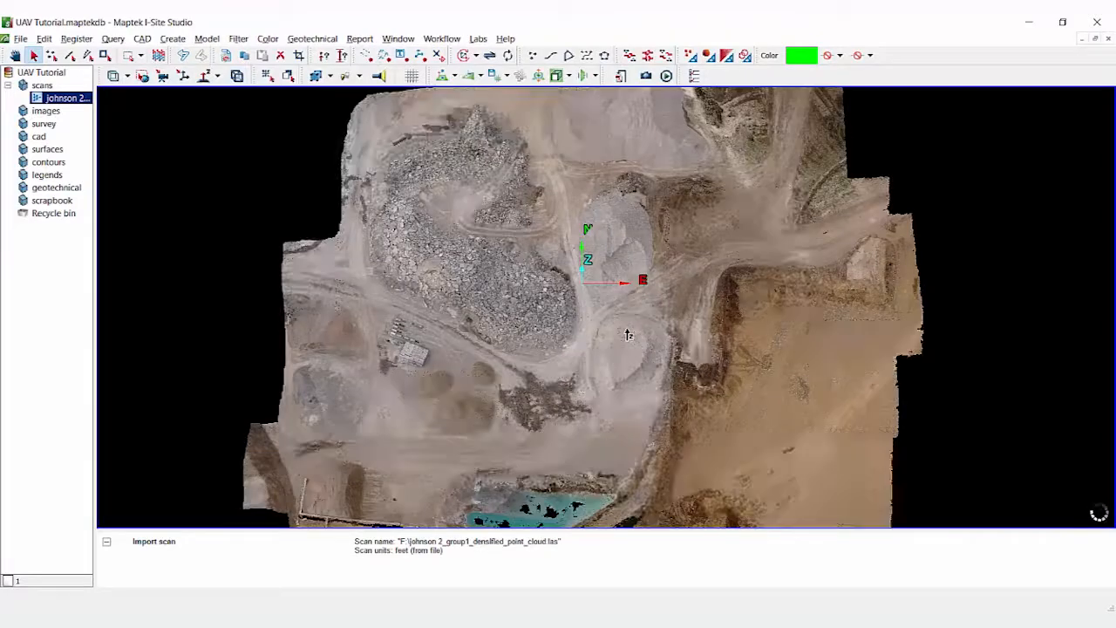
scroll(625, 333, "down", 1)
right_click_drag(625, 333, 602, 359)
scroll(619, 342, "up", 1)
scroll(619, 342, "down", 1)
left_click_drag(507, 351, 531, 377)
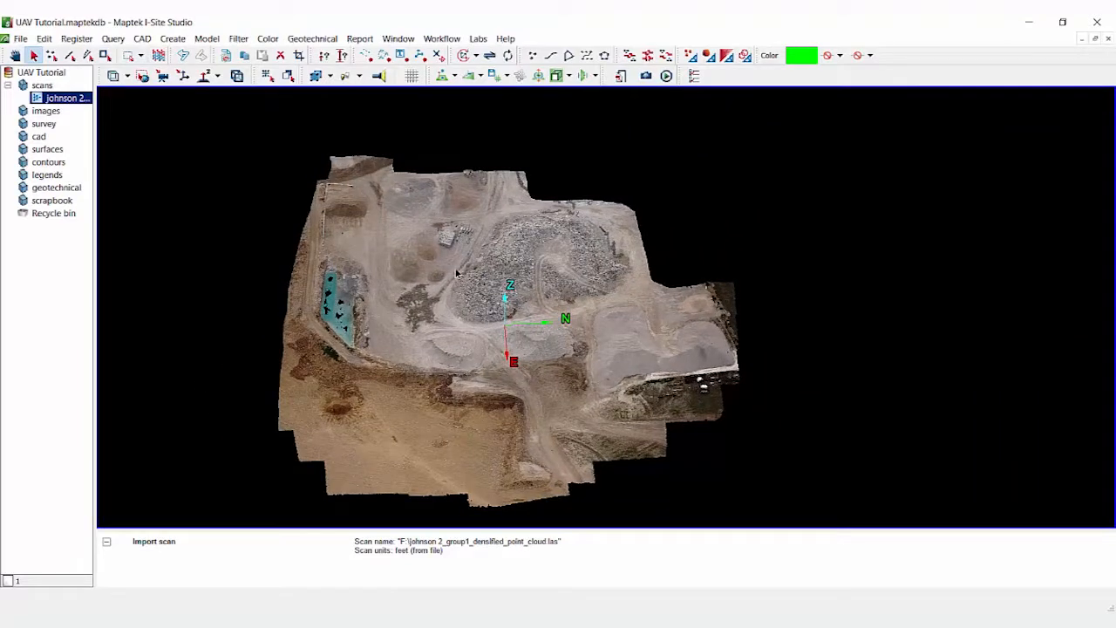
- Select all points of the scan to check the point count, and clear the selection
mouse_move(456, 273)
left_click(51, 55)
left_click_drag(252, 123, 846, 513)
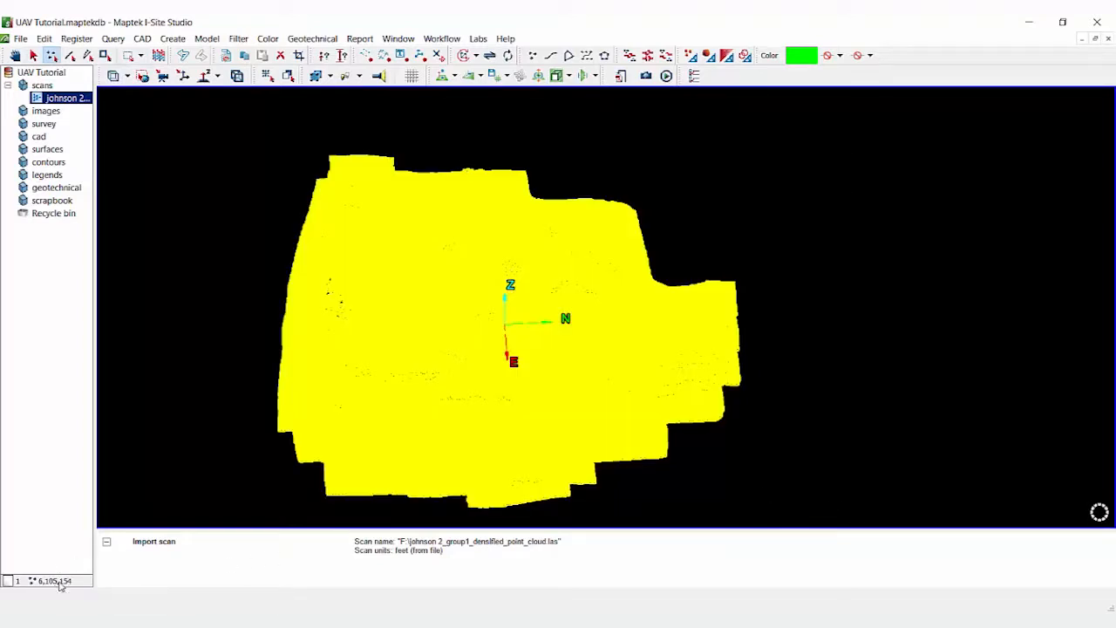
left_click(38, 487)
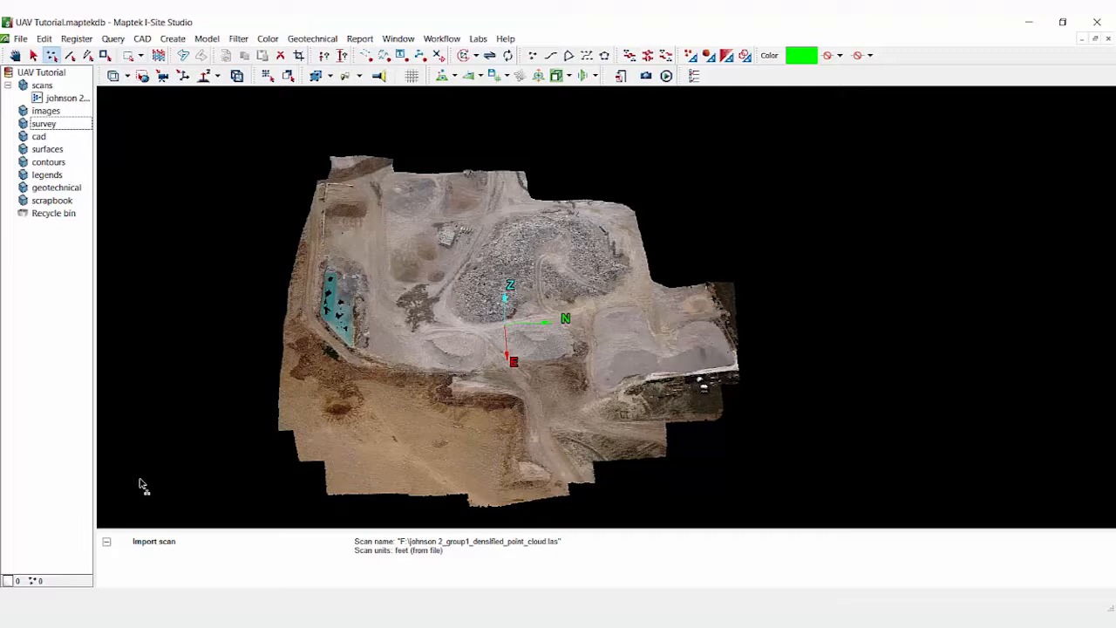
- Apply a minimum separation filter with a minimum distance of 2 ft to the johnson 2 scan and deselect it
left_click(79, 99)
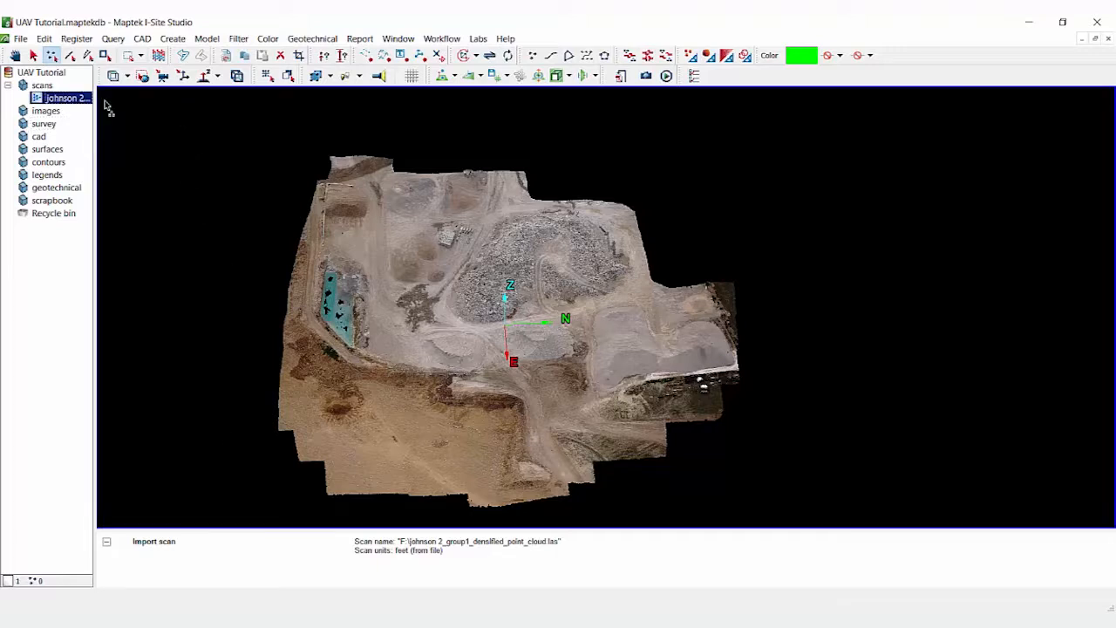
left_click(239, 40)
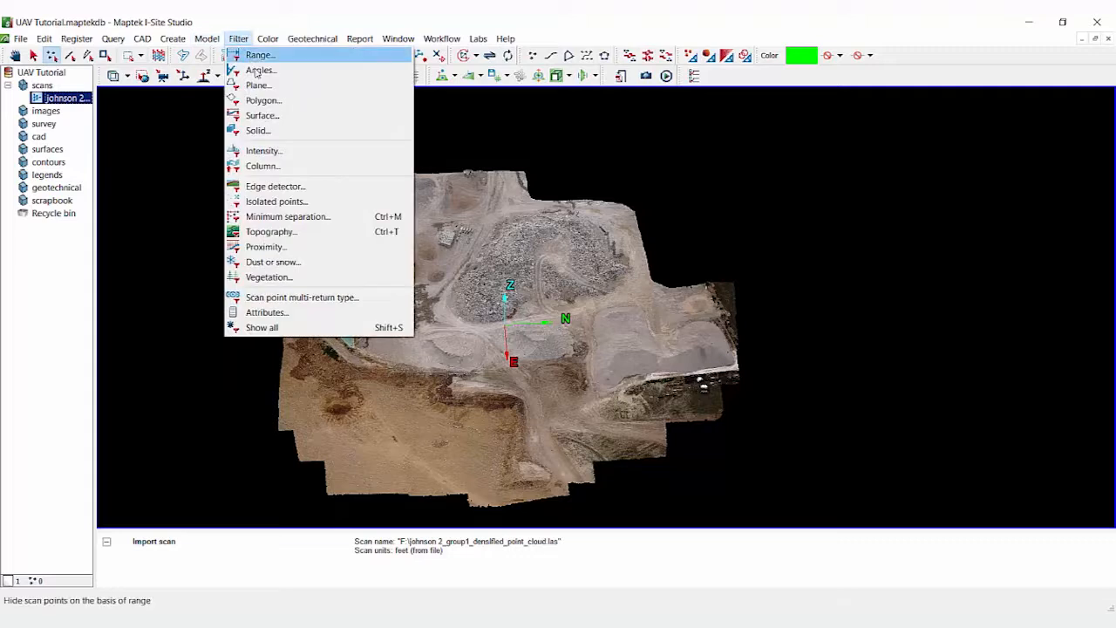
left_click(321, 216)
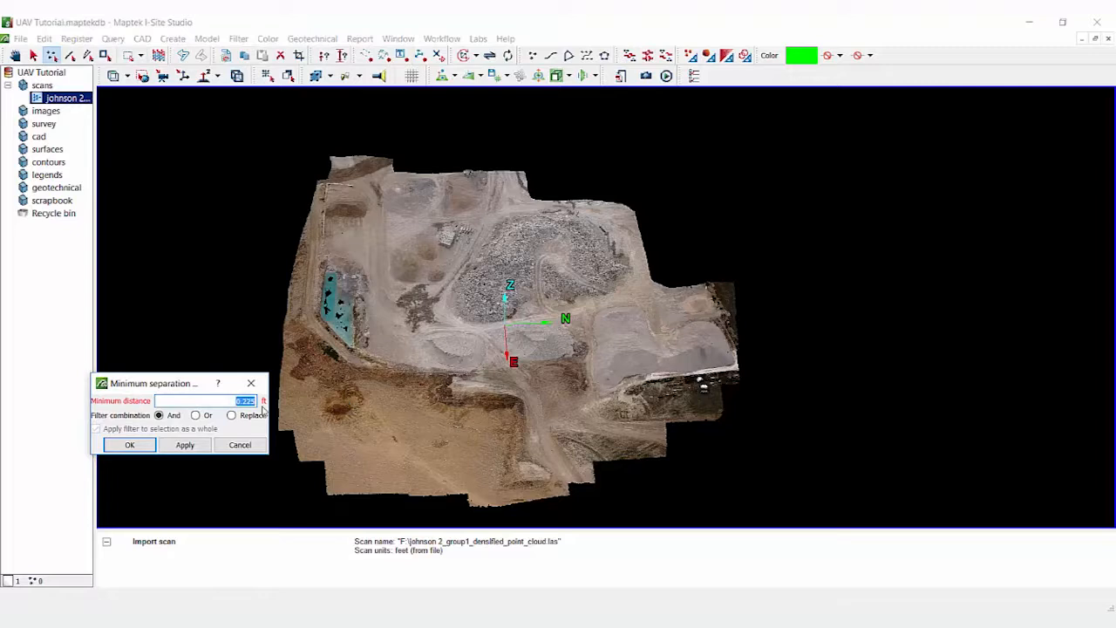
type("2")
left_click(129, 446)
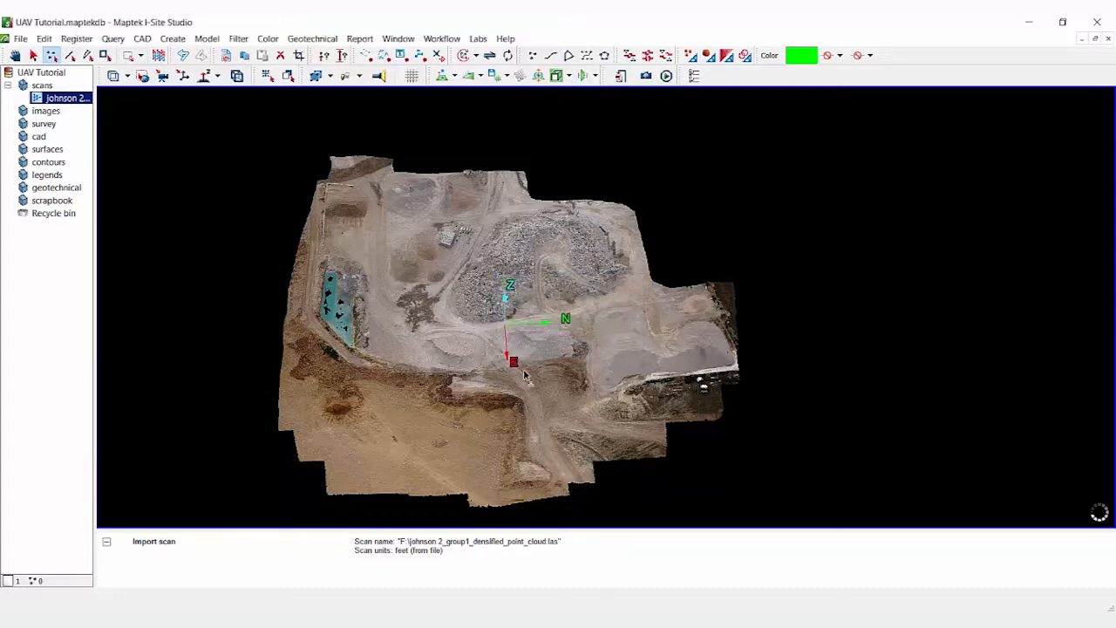
mouse_move(523, 368)
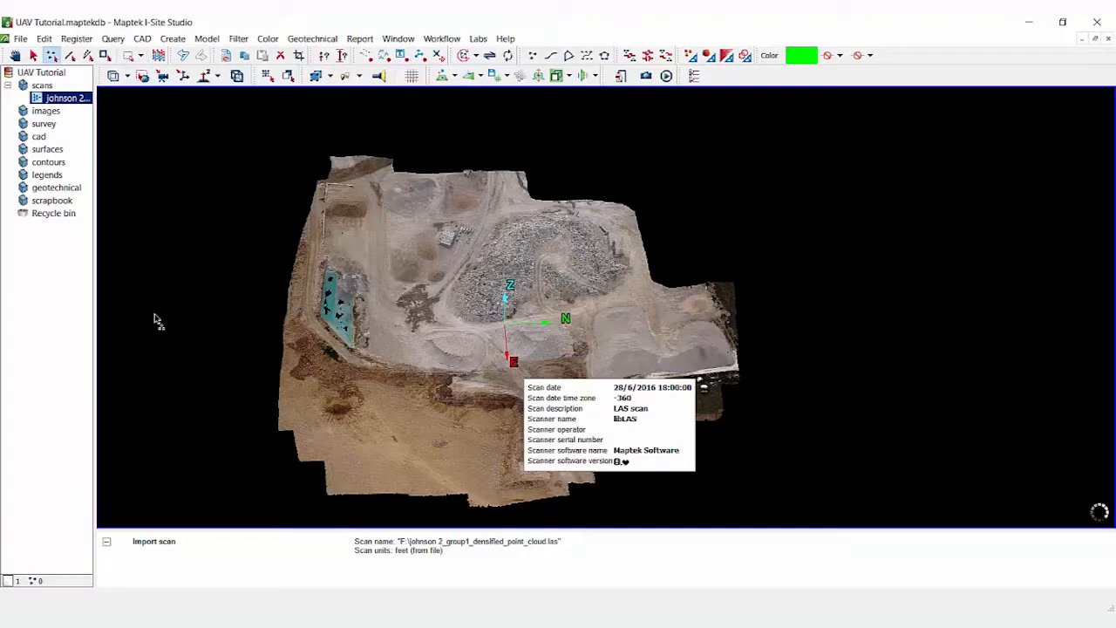
left_click(61, 462)
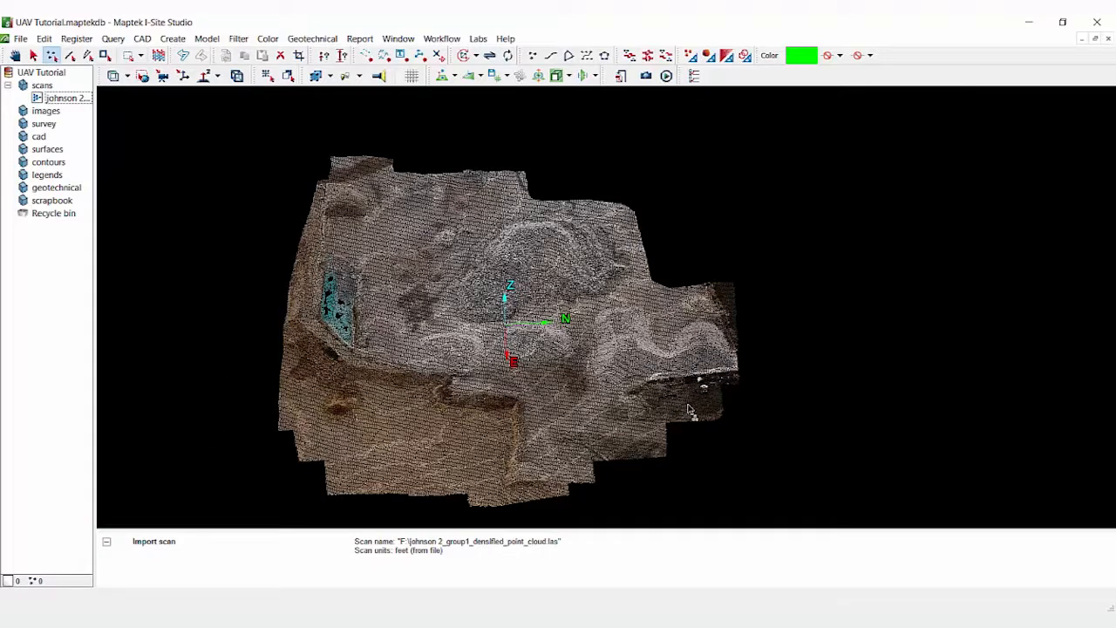
- Create a topographic triangulation of the filtered johnson 2 scan as a single surface in the surfaces container
mouse_move(582, 378)
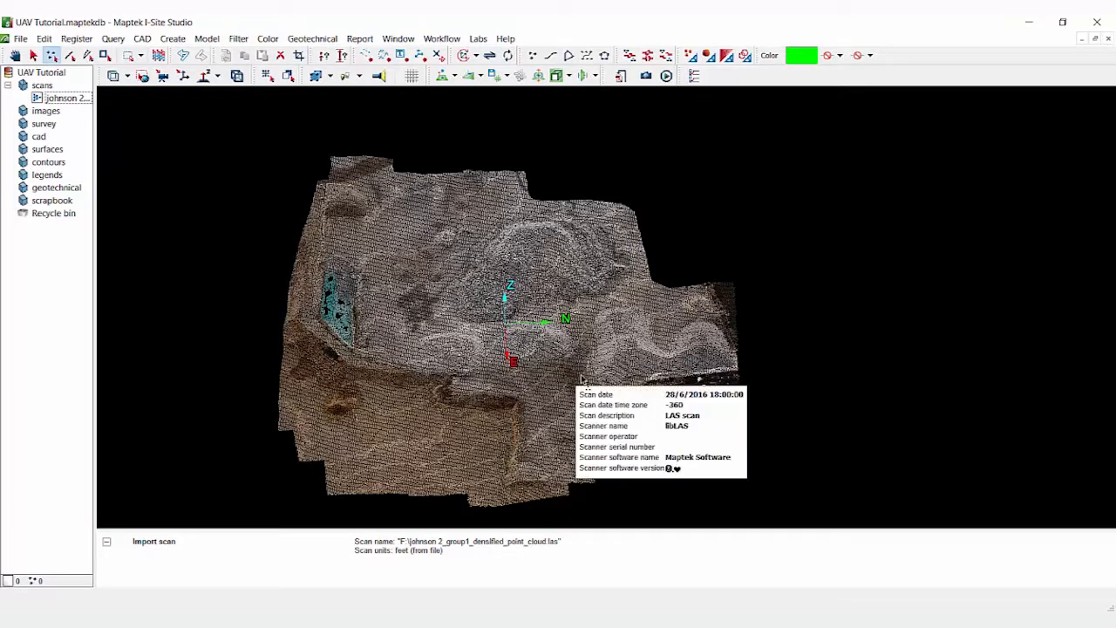
scroll(533, 368, "up", 4)
scroll(617, 435, "down", 2)
right_click_drag(618, 436, 571, 421)
scroll(610, 424, "down", 2)
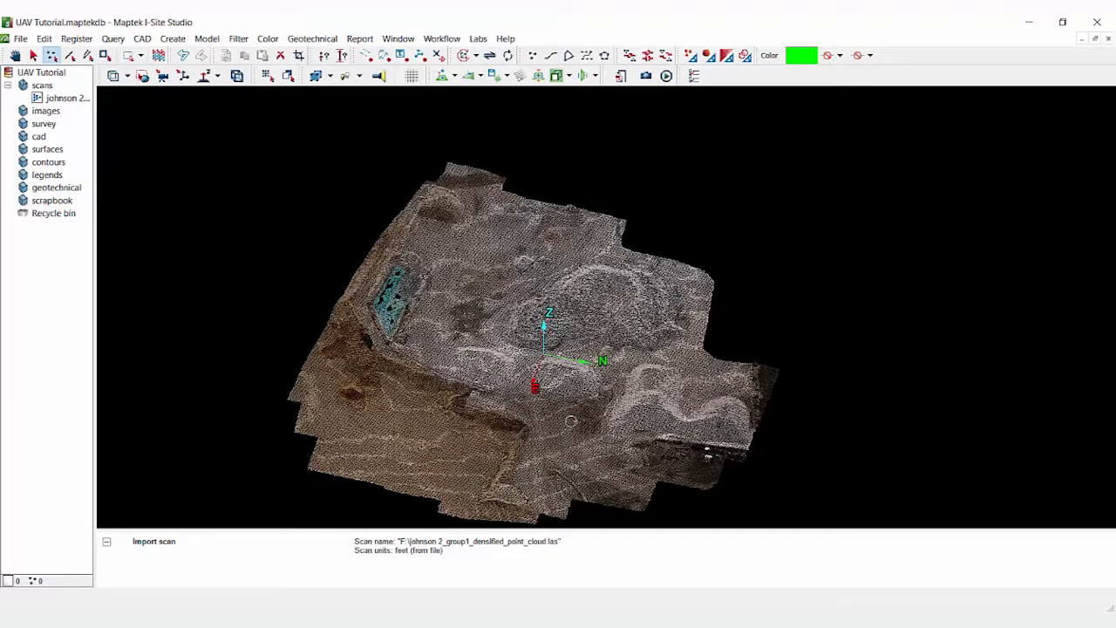
right_click_drag(534, 424, 554, 333)
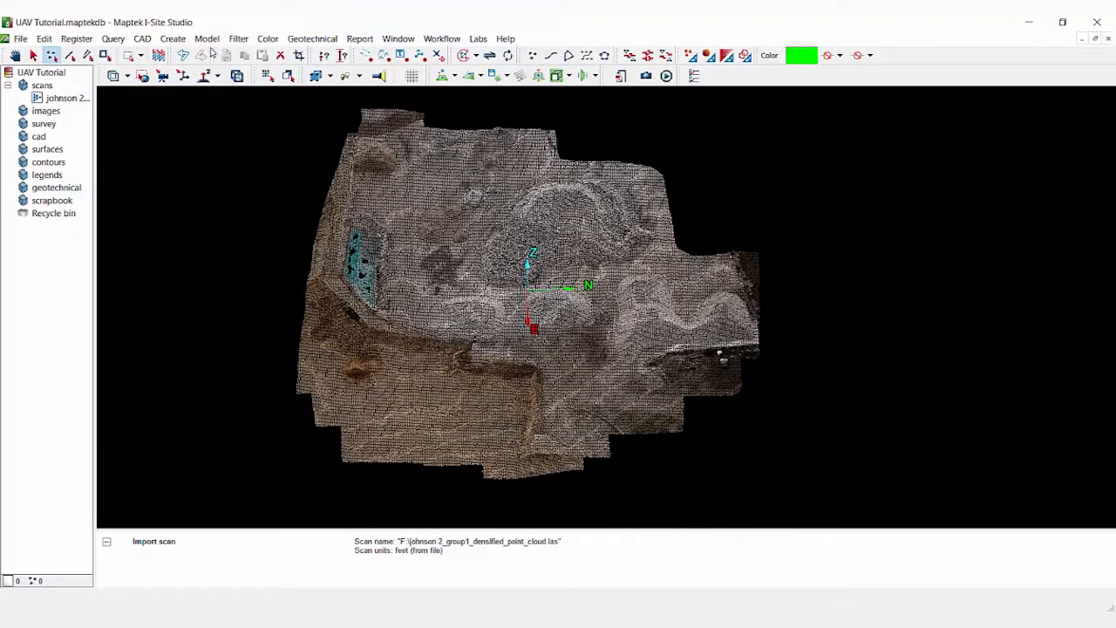
left_click(64, 99)
left_click(207, 39)
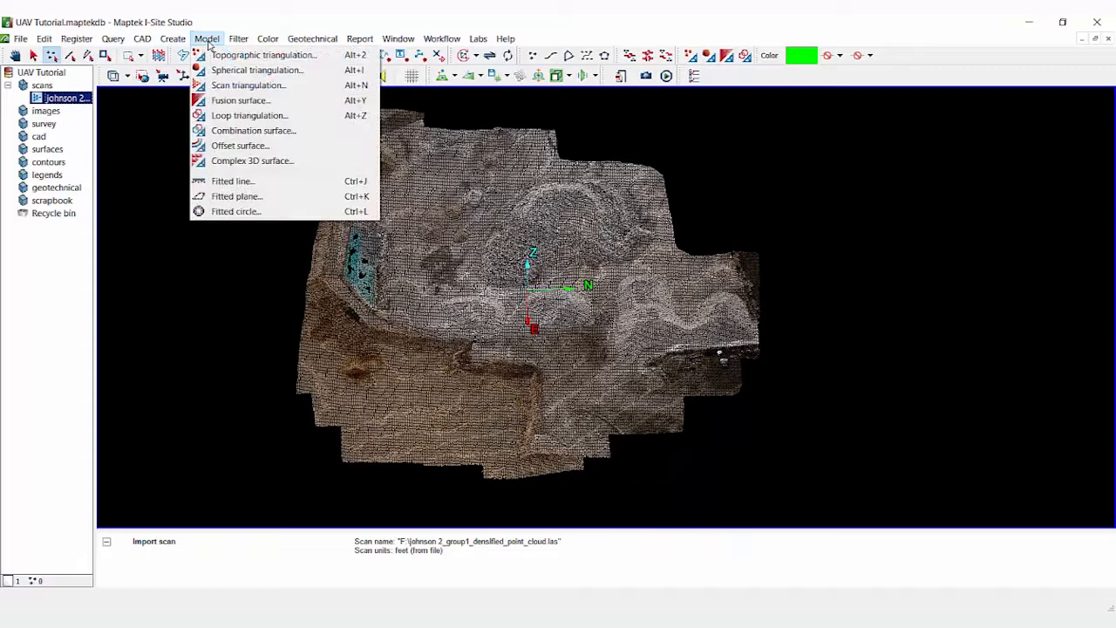
left_click(221, 56)
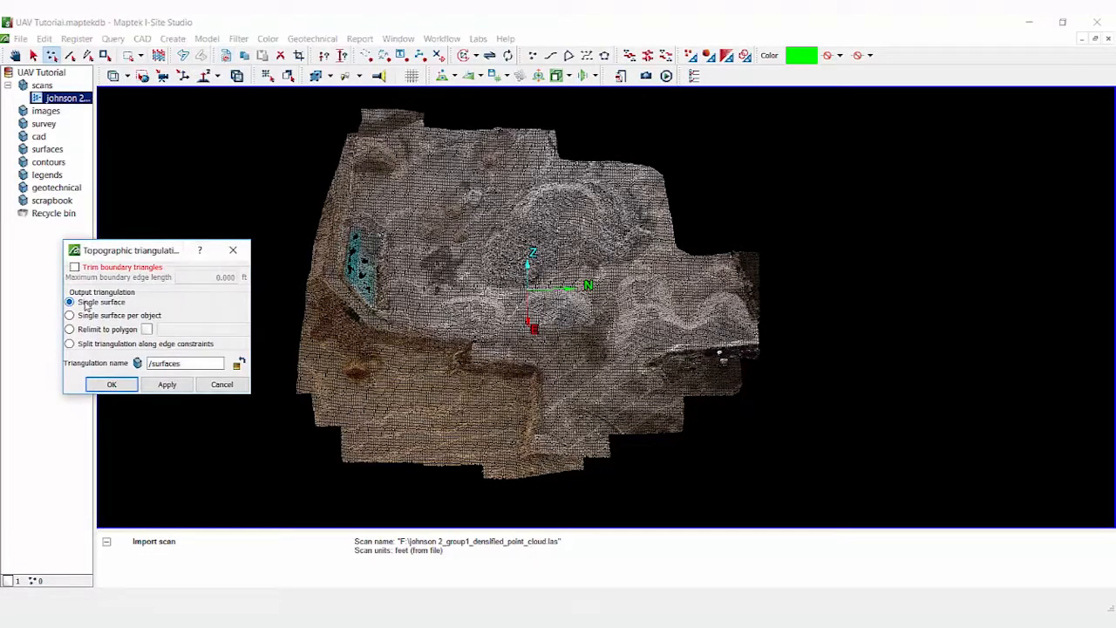
left_click(112, 385)
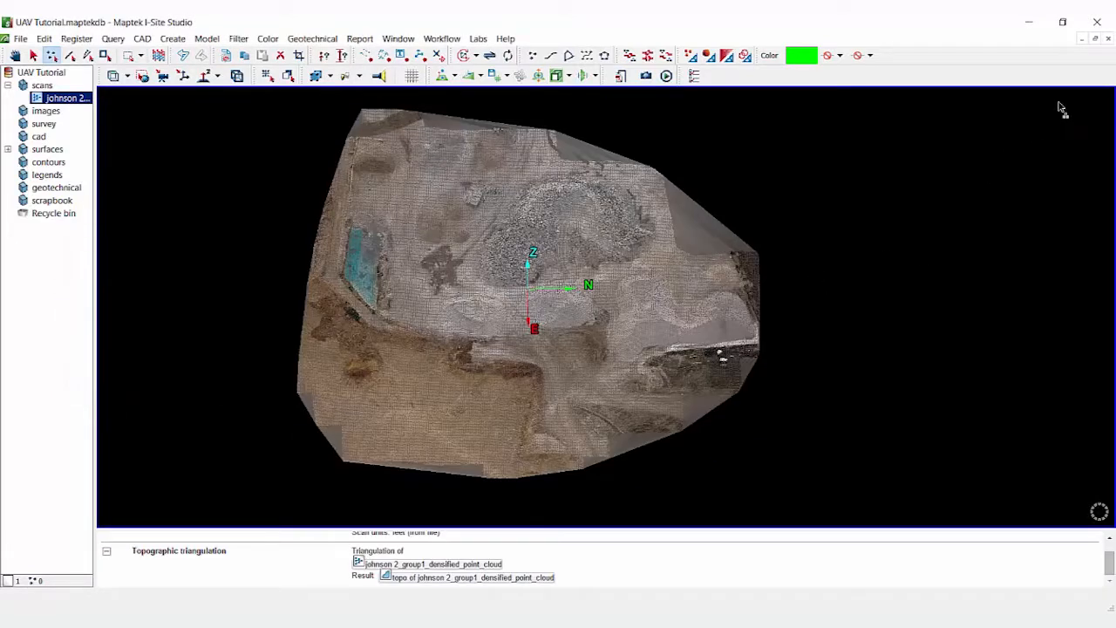
- Close the open view and display only the topographic surface from the surfaces container in a new view
left_click(1107, 40)
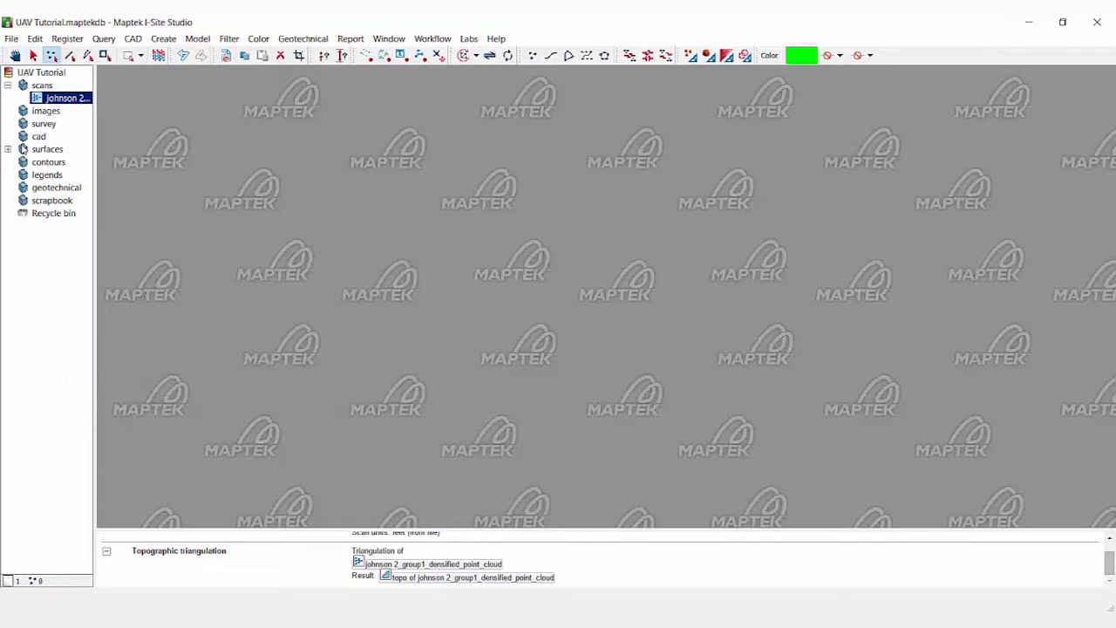
left_click(7, 149)
left_click(66, 162)
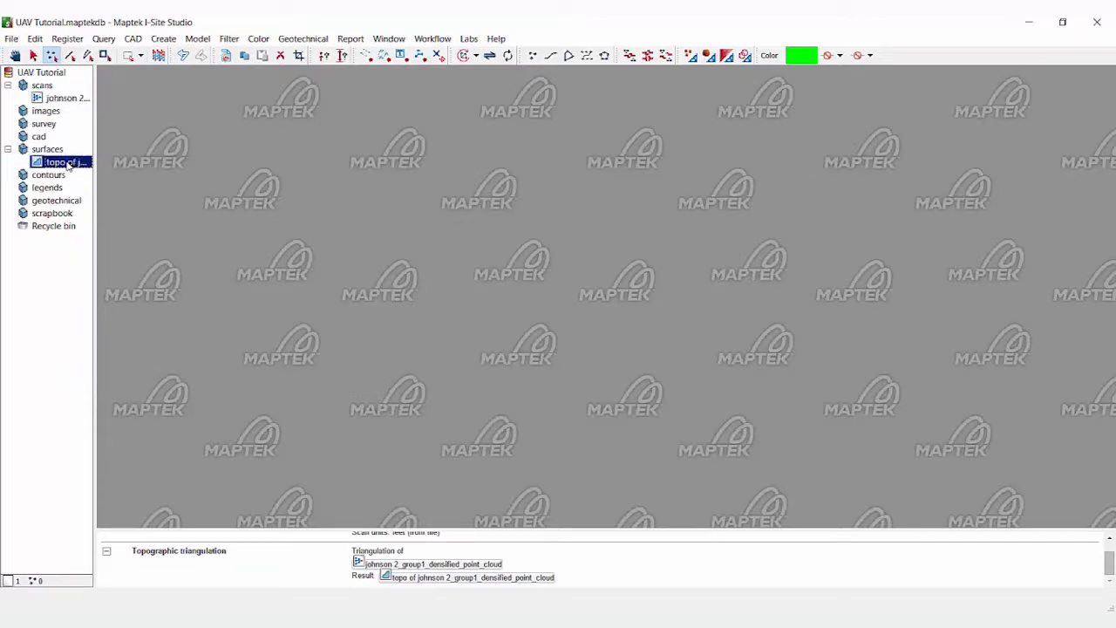
left_click_drag(68, 165, 577, 265)
- Examine the triangulated surface of the site from several angles, both close up and as a whole
scroll(617, 362, "up", 5)
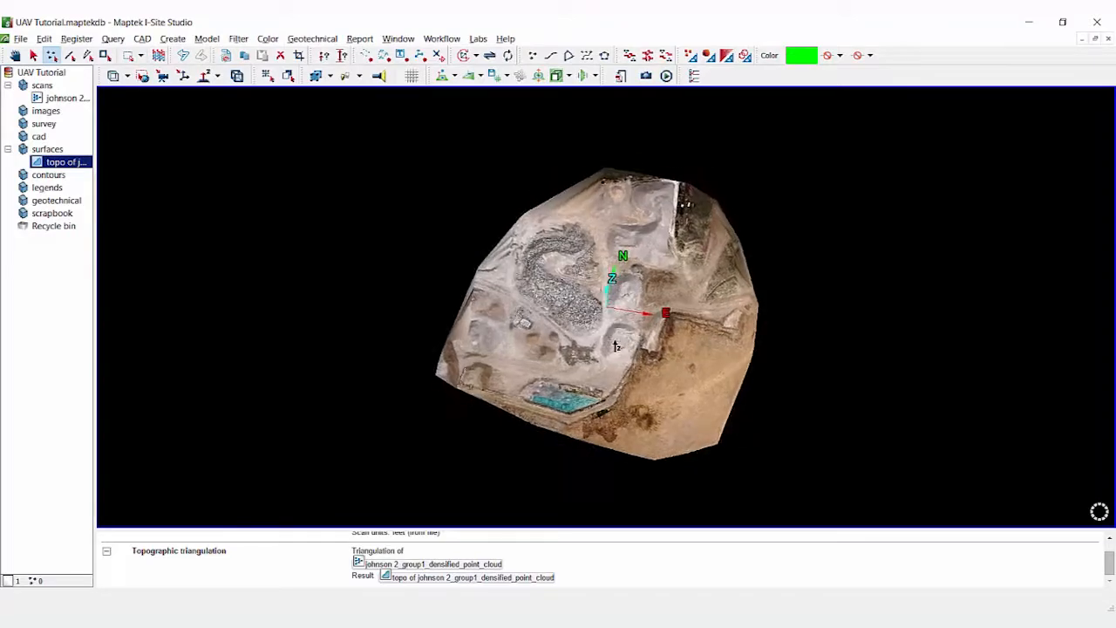
scroll(618, 362, "down", 3)
right_click_drag(776, 392, 647, 325)
scroll(648, 325, "up", 5)
right_click_drag(708, 354, 554, 375)
right_click_drag(650, 358, 600, 354)
middle_click_drag(600, 354, 583, 381)
scroll(570, 391, "down", 3)
right_click_drag(570, 392, 548, 381)
scroll(575, 410, "up", 2)
scroll(575, 410, "down", 2)
scroll(547, 381, "up", 2)
scroll(554, 388, "down", 2)
scroll(559, 393, "up", 3)
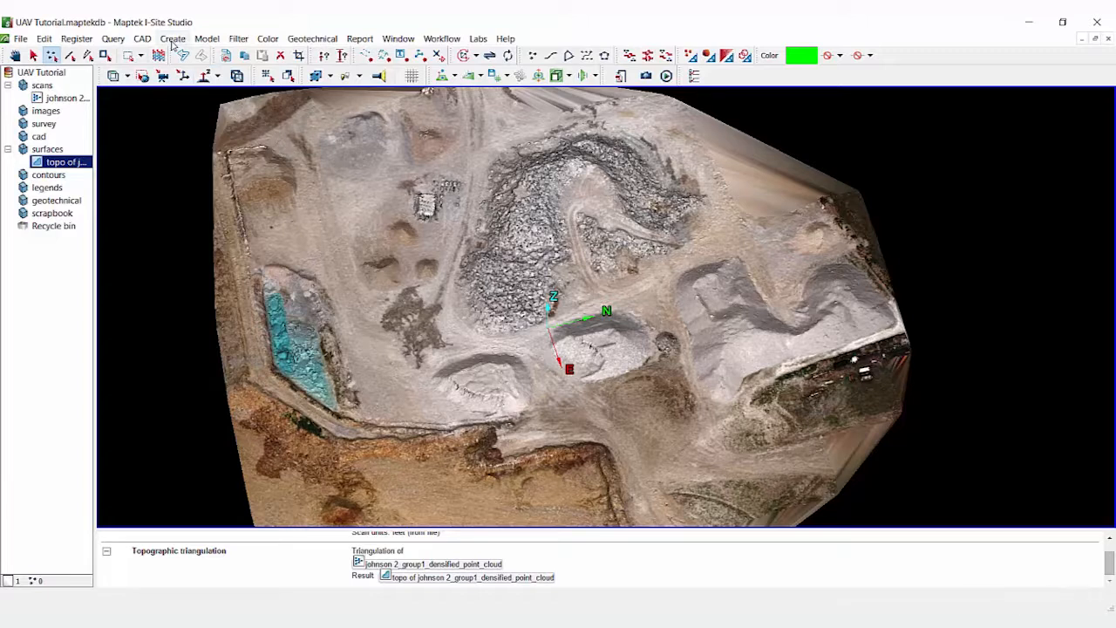
- Draw a closed 3D polygon around the base of the southern of the two small stockpiles east of the rubble pile
left_click(142, 40)
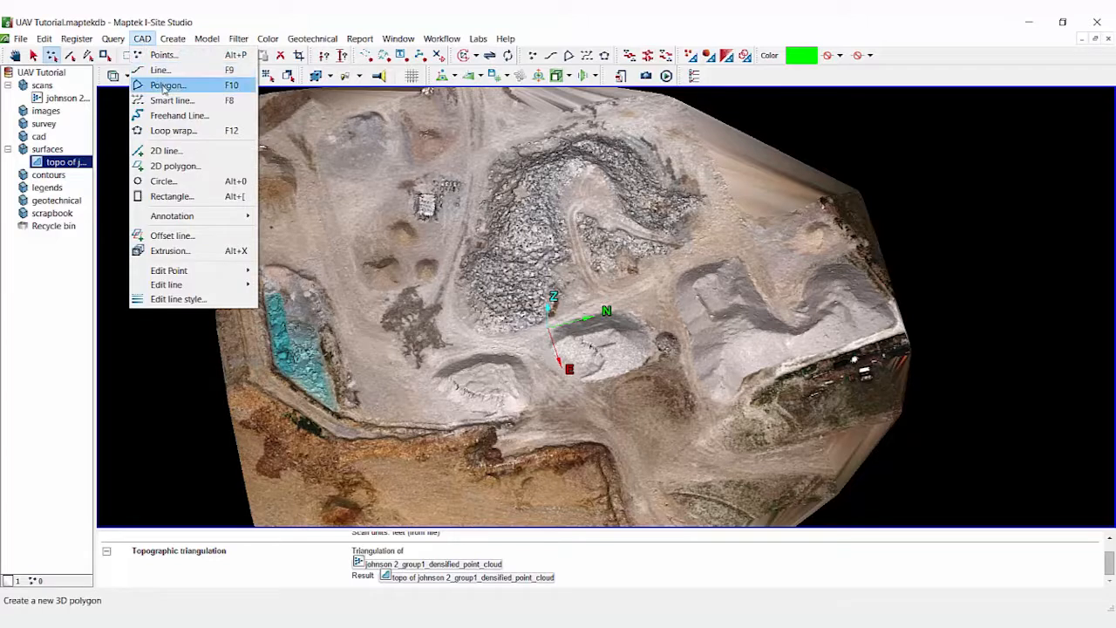
left_click(163, 86)
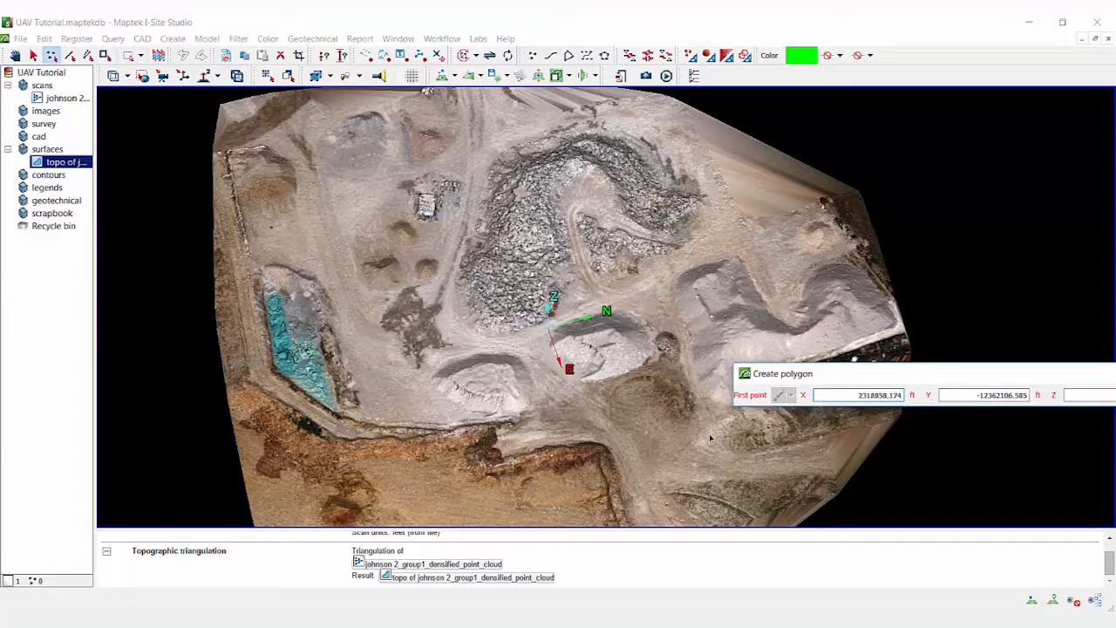
scroll(442, 346, "up", 5)
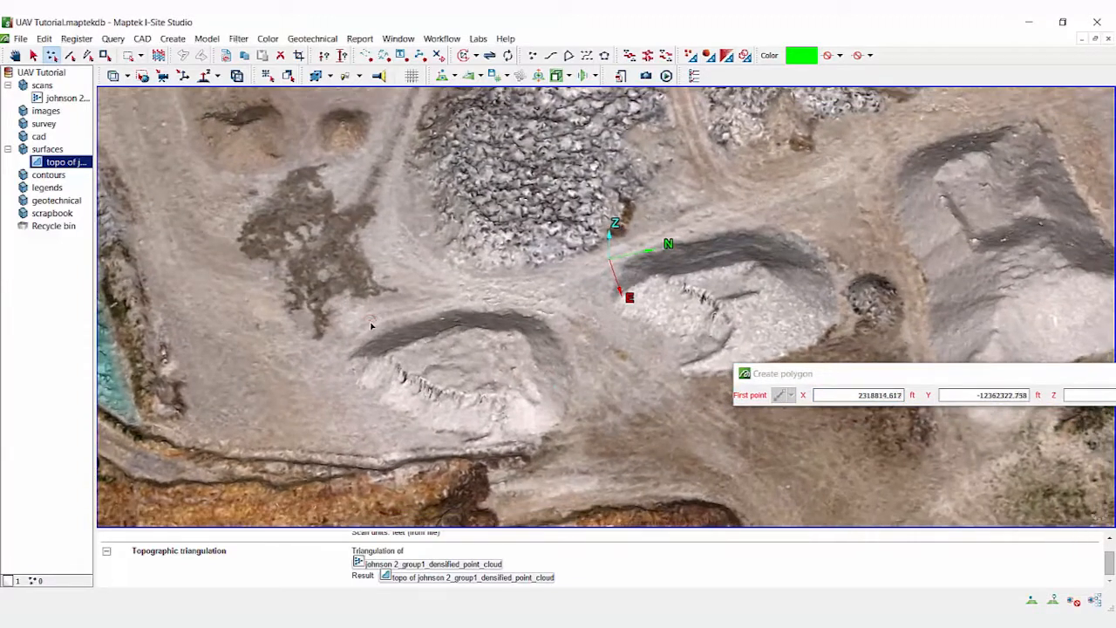
left_click(372, 331)
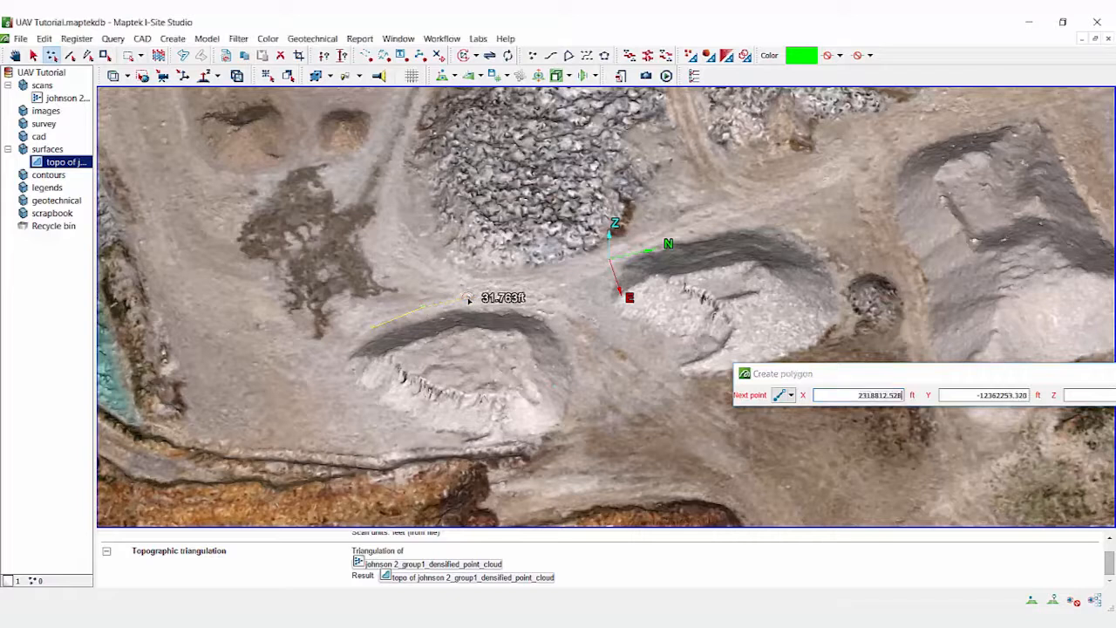
left_click(542, 307)
left_click(575, 345)
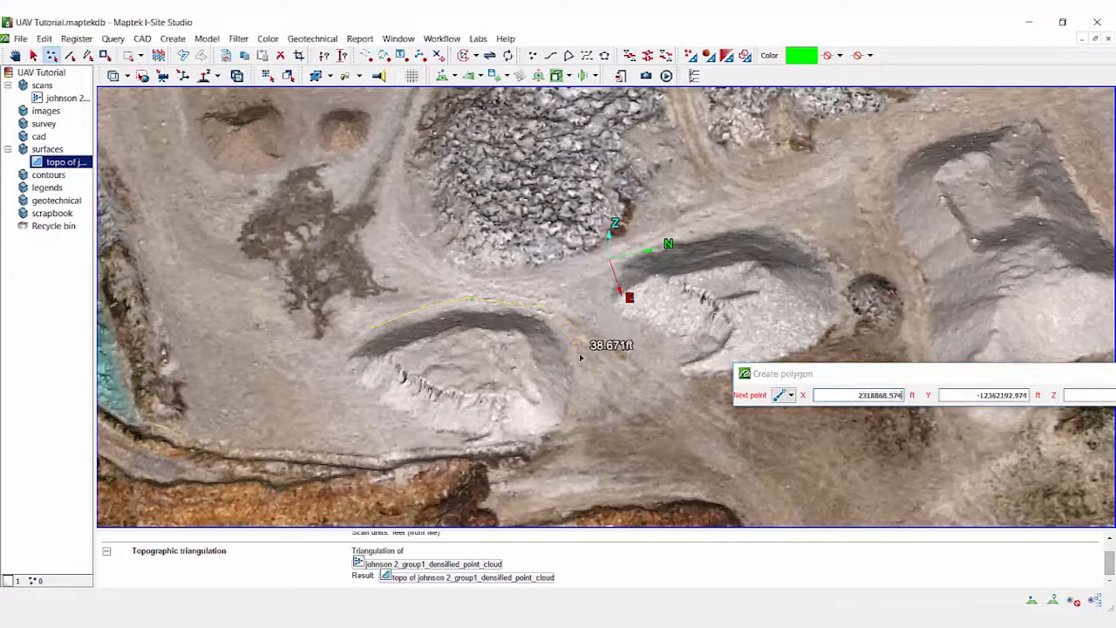
left_click(584, 418)
left_click(544, 443)
left_click(438, 442)
left_click(333, 406)
left_click(339, 343)
right_click(346, 329)
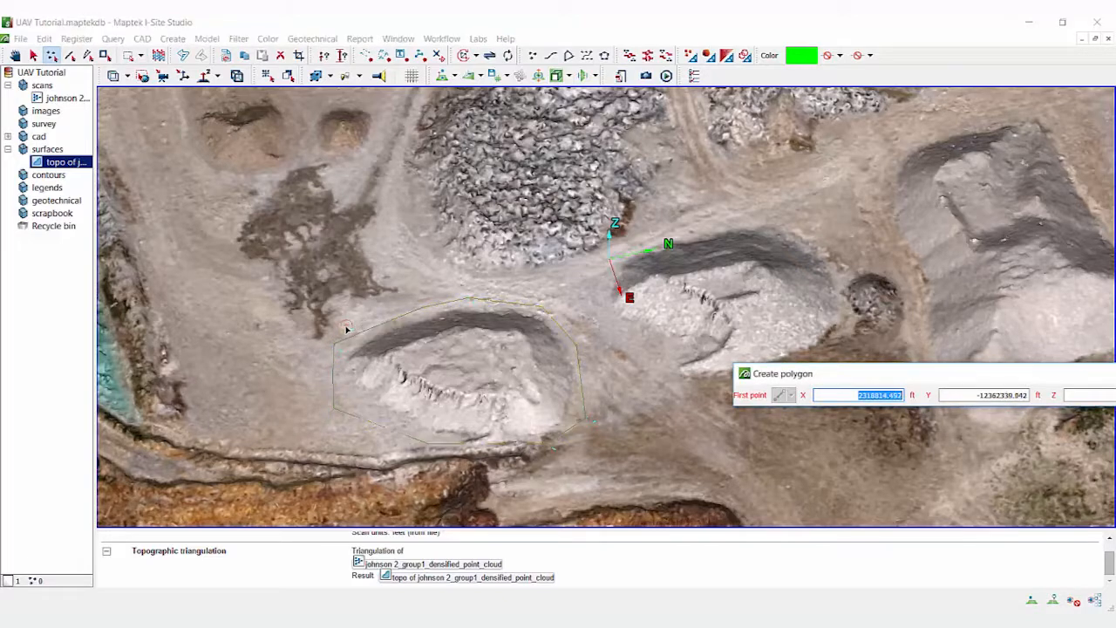
- Draw a second polygon around the base of the neighbouring stockpile immediately to the north
middle_click_drag(494, 399, 521, 333)
left_click(392, 271)
left_click(402, 315)
left_click(450, 345)
left_click(450, 367)
left_click(475, 415)
left_click(529, 406)
left_click(600, 395)
left_click(624, 364)
left_click(647, 344)
left_click(643, 316)
left_click(655, 264)
left_click(631, 230)
left_click(577, 213)
left_click(507, 223)
left_click(411, 254)
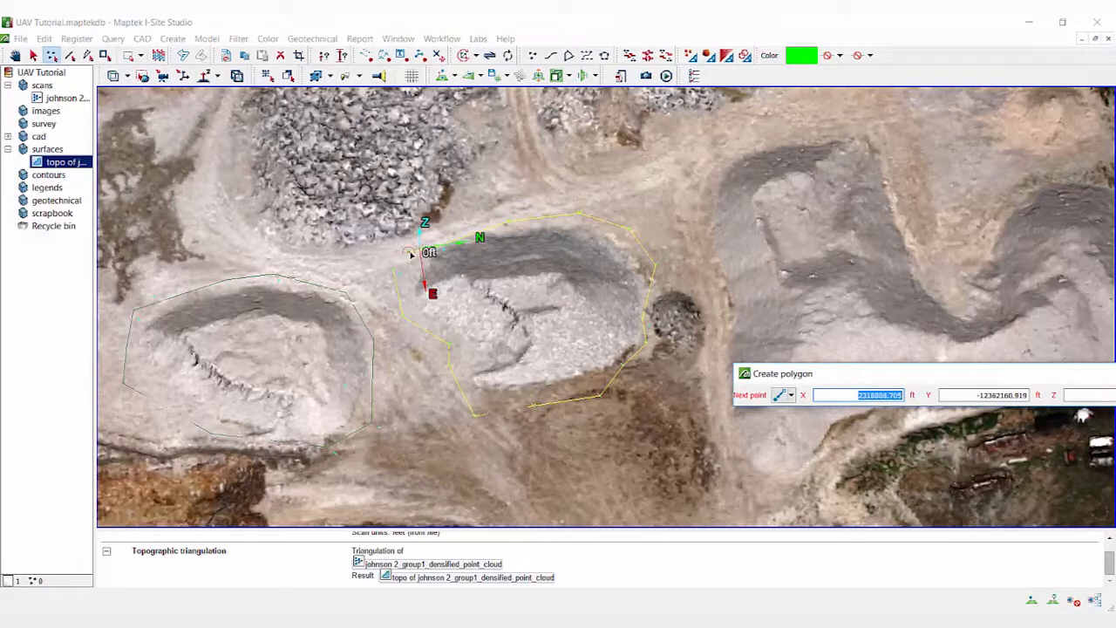
- Project both stockpile polygons onto the topographic surface of the johnson 2 point cloud, without cropping to the surface boundary
scroll(468, 396, "down", 1)
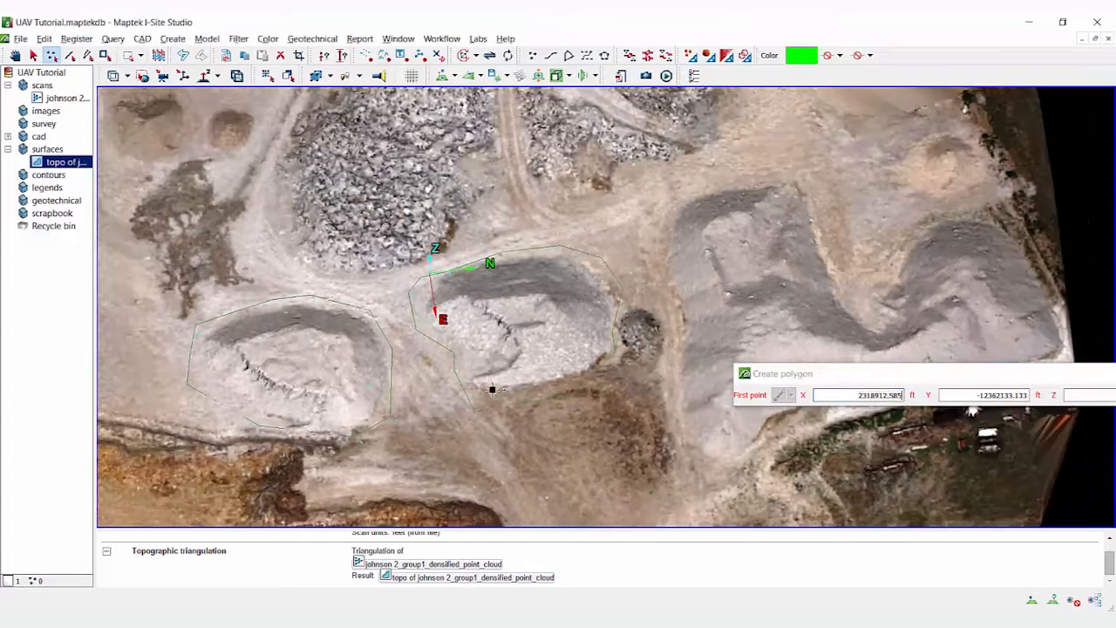
middle_click_drag(475, 390, 537, 389)
scroll(537, 389, "down", 1)
scroll(544, 381, "up", 2)
scroll(553, 386, "down", 1)
right_click_drag(552, 386, 548, 374)
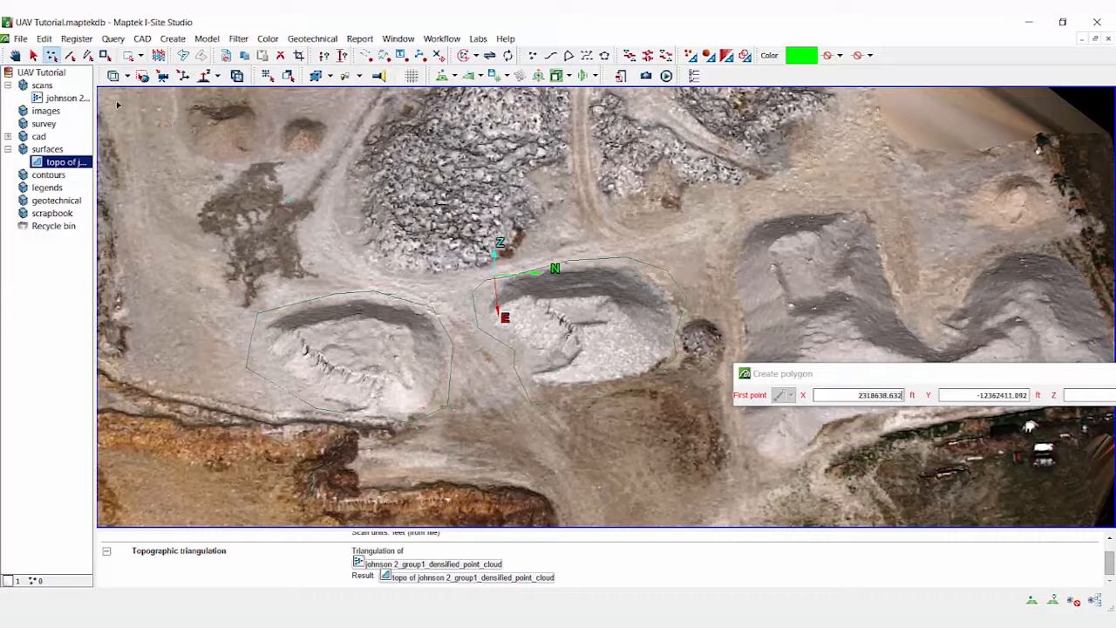
left_click(44, 39)
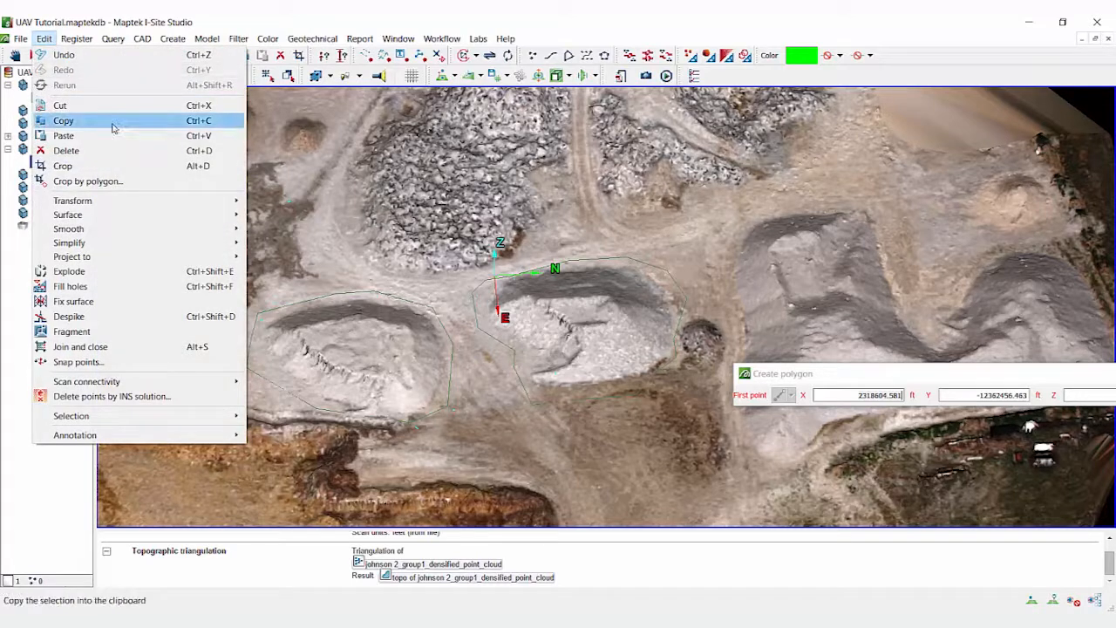
mouse_move(218, 261)
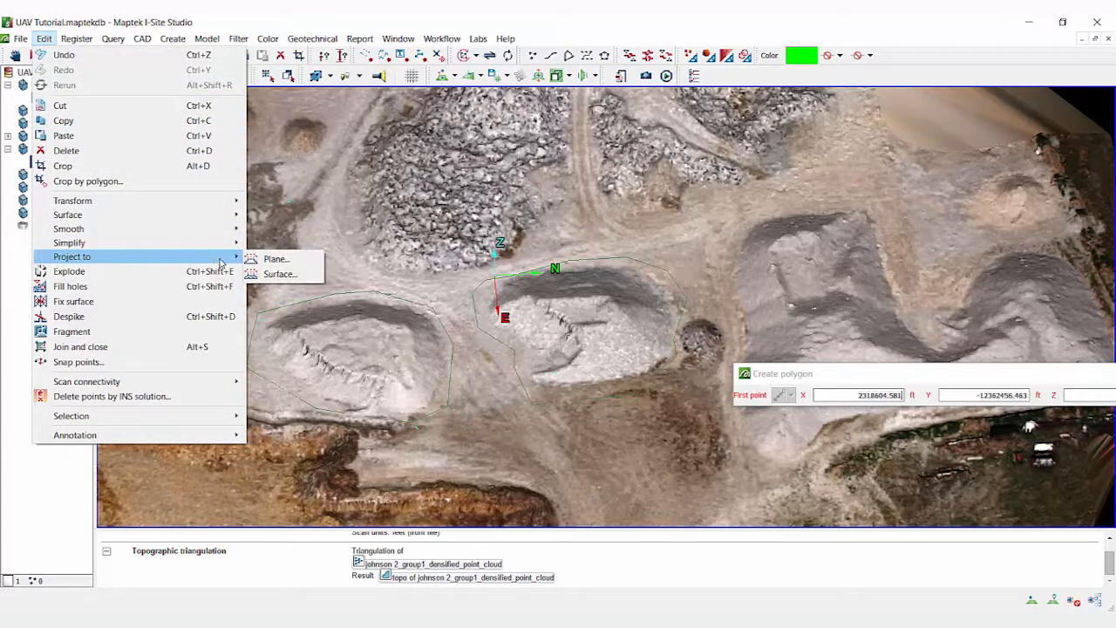
left_click(279, 275)
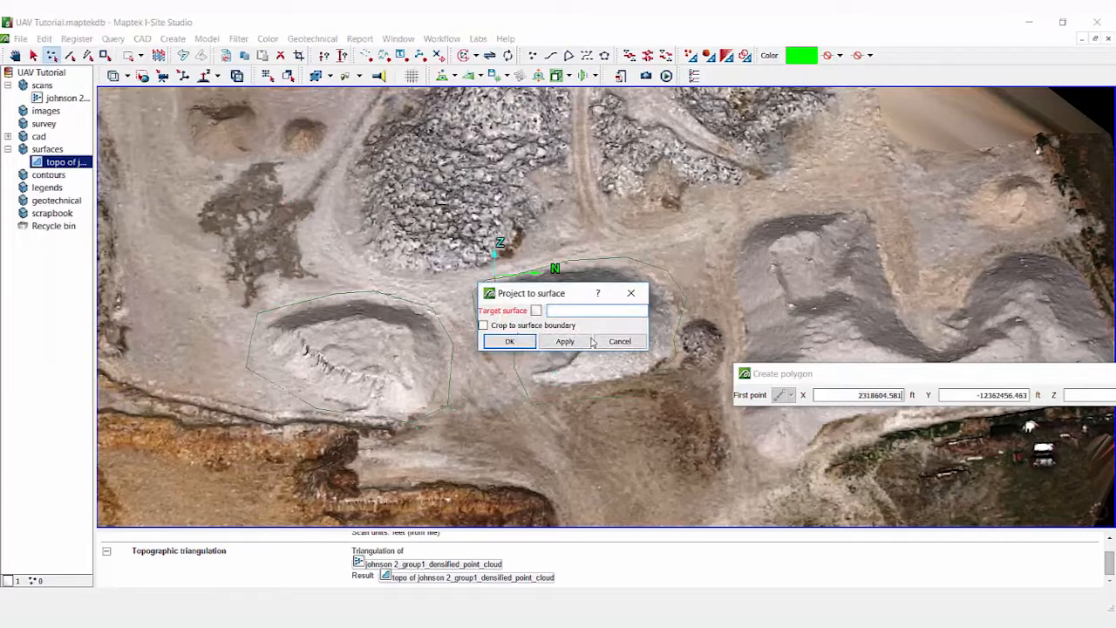
left_click_drag(558, 292, 294, 174)
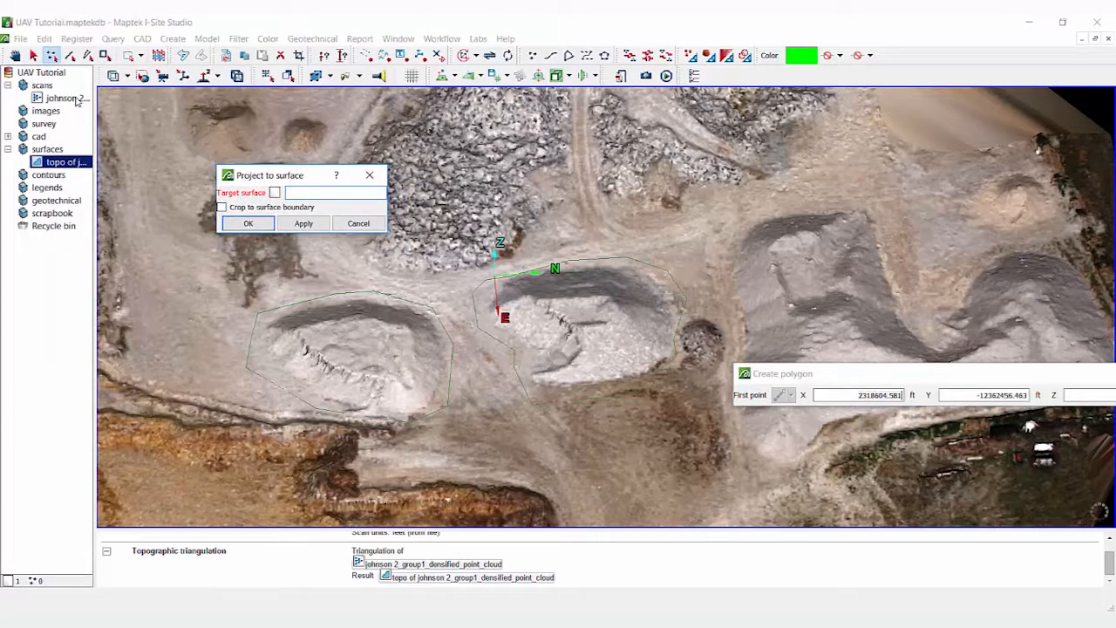
left_click_drag(69, 161, 296, 193)
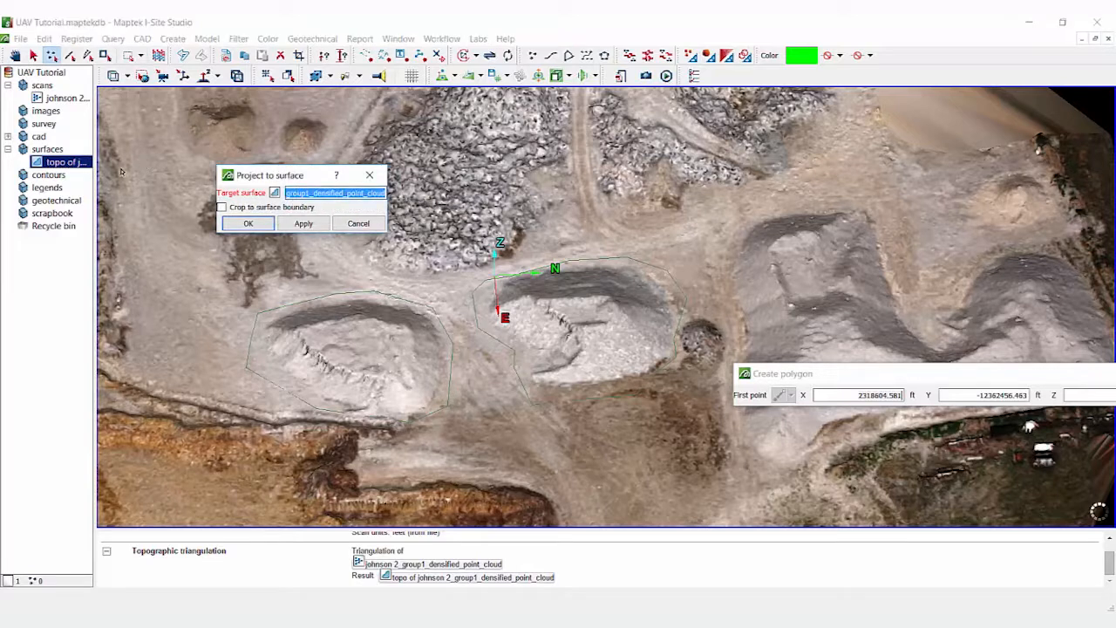
left_click(8, 137)
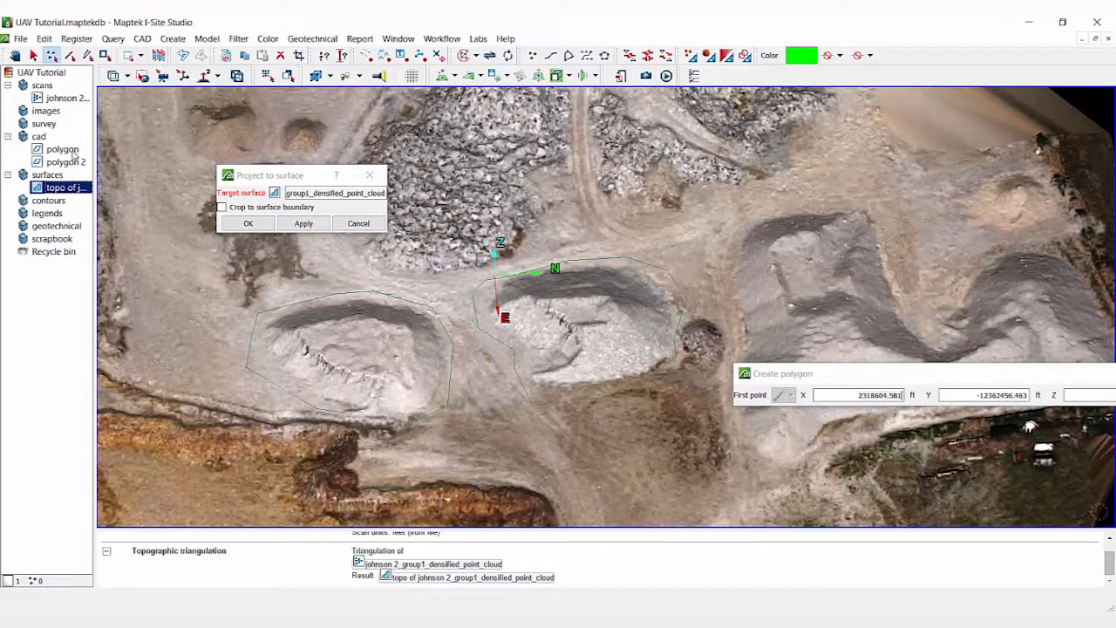
left_click(62, 149)
left_click(67, 162, "ctrl")
left_click(259, 225)
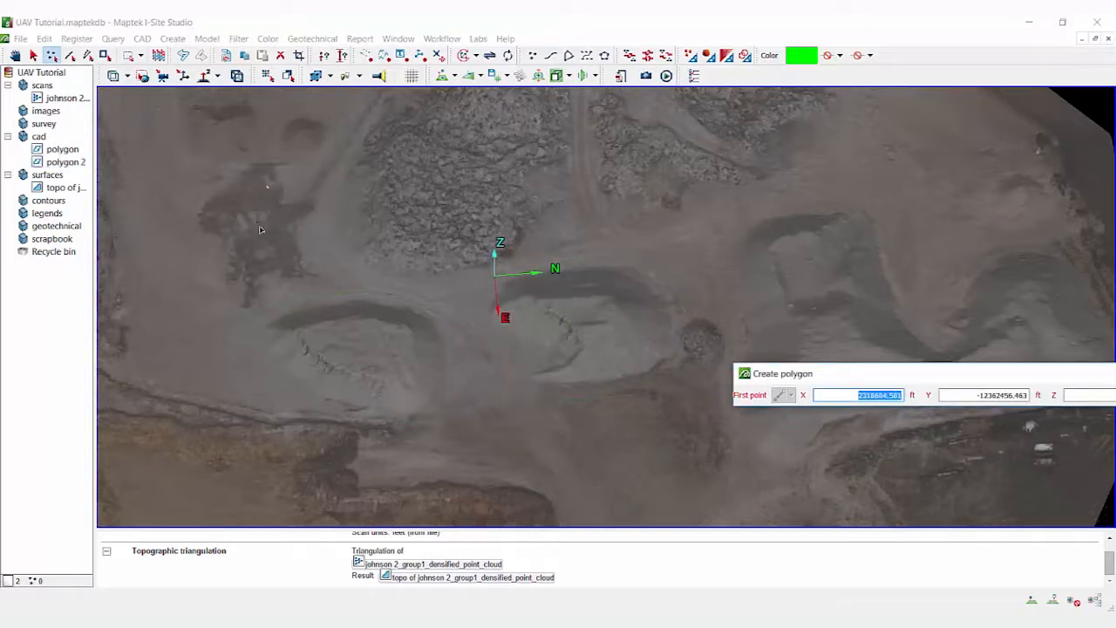
- Examine up close and from several angles how the two projected polygons follow the ground around the stockpiles
scroll(264, 364, "up", 2)
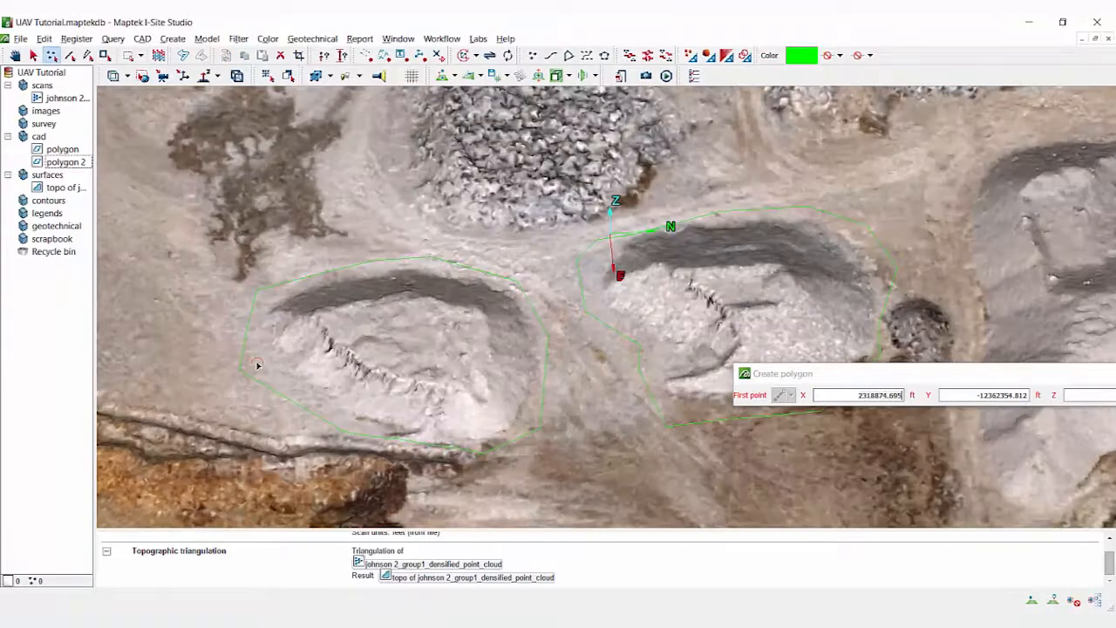
middle_click(259, 365)
right_click_drag(258, 365, 270, 347)
scroll(281, 349, "up", 2)
right_click_drag(311, 401, 540, 429)
scroll(417, 436, "down", 1)
middle_click_drag(541, 429, 378, 346)
right_click_drag(378, 346, 430, 380)
scroll(431, 380, "down", 1)
middle_click_drag(410, 320, 569, 344)
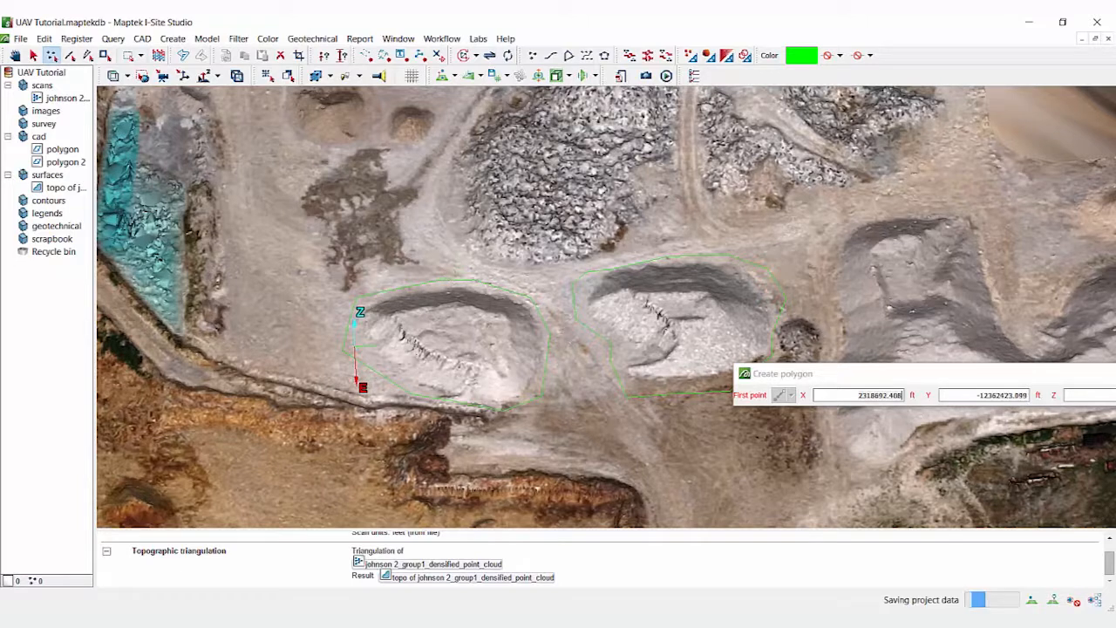
- Run a topographic triangulation on both polygons and the topographic surface, splitting the triangulation along edge constraints
left_click(199, 40)
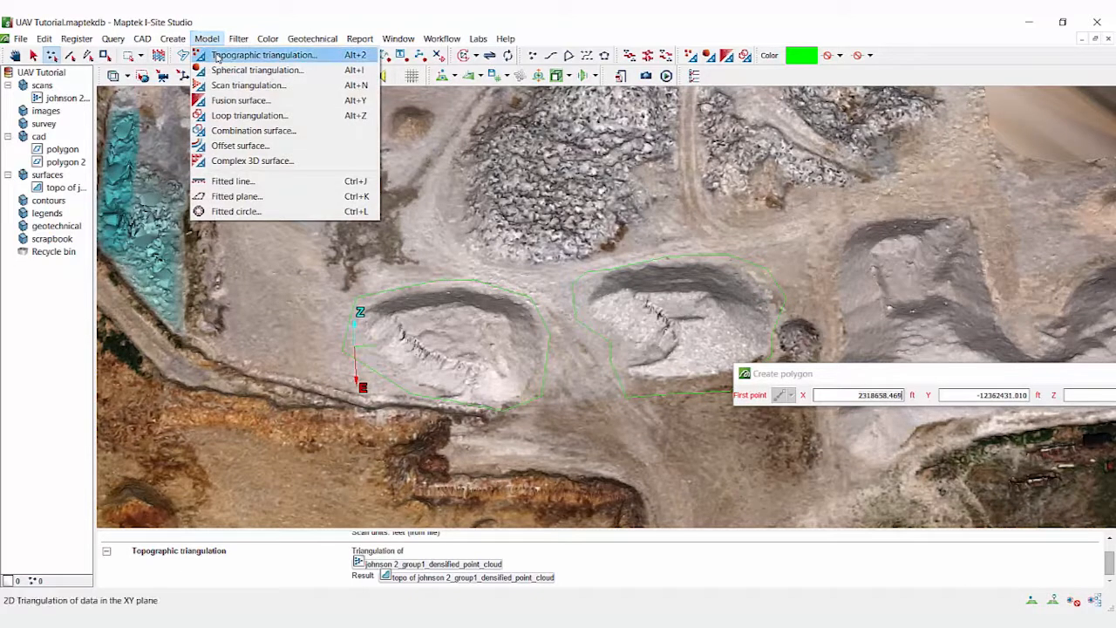
left_click(217, 57)
left_click_drag(141, 252, 232, 151)
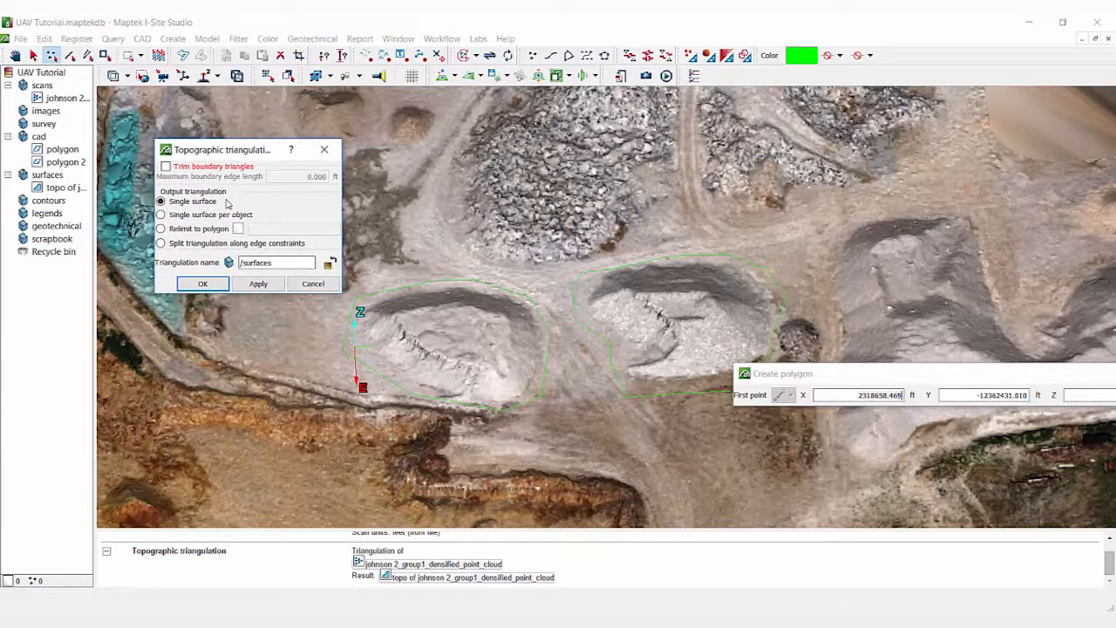
left_click(160, 246)
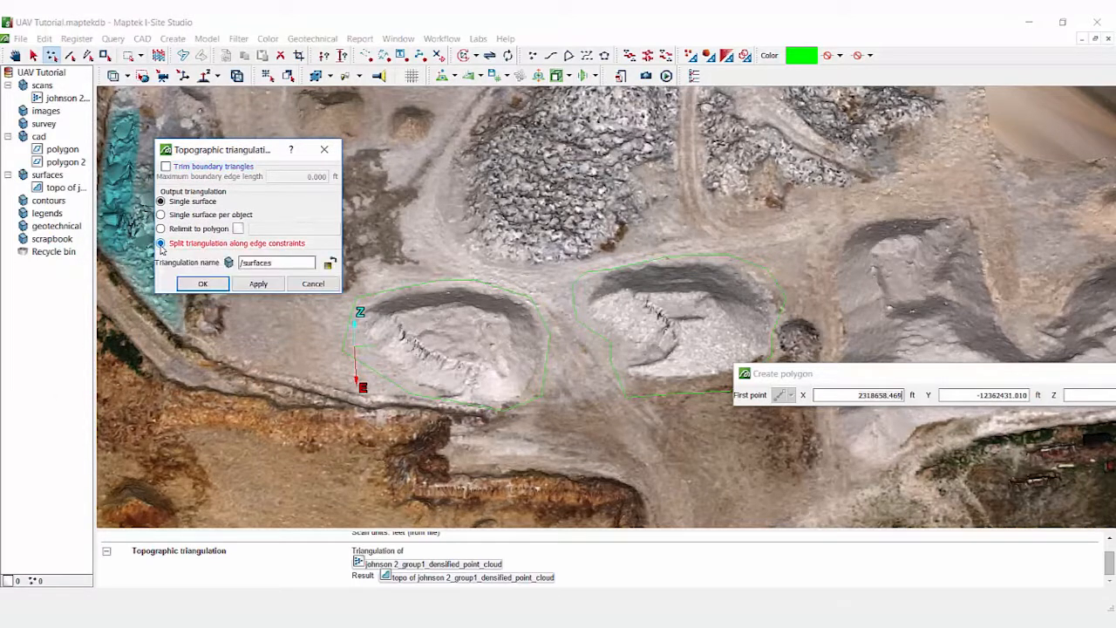
left_click(70, 150)
left_click(76, 163, "shift")
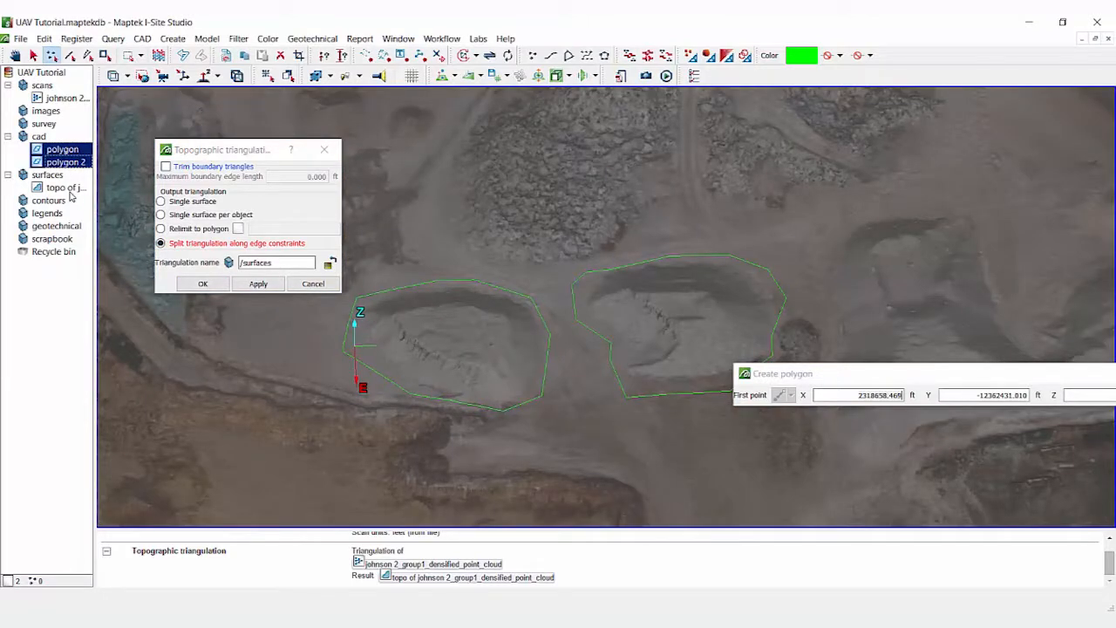
left_click(70, 189, "ctrl")
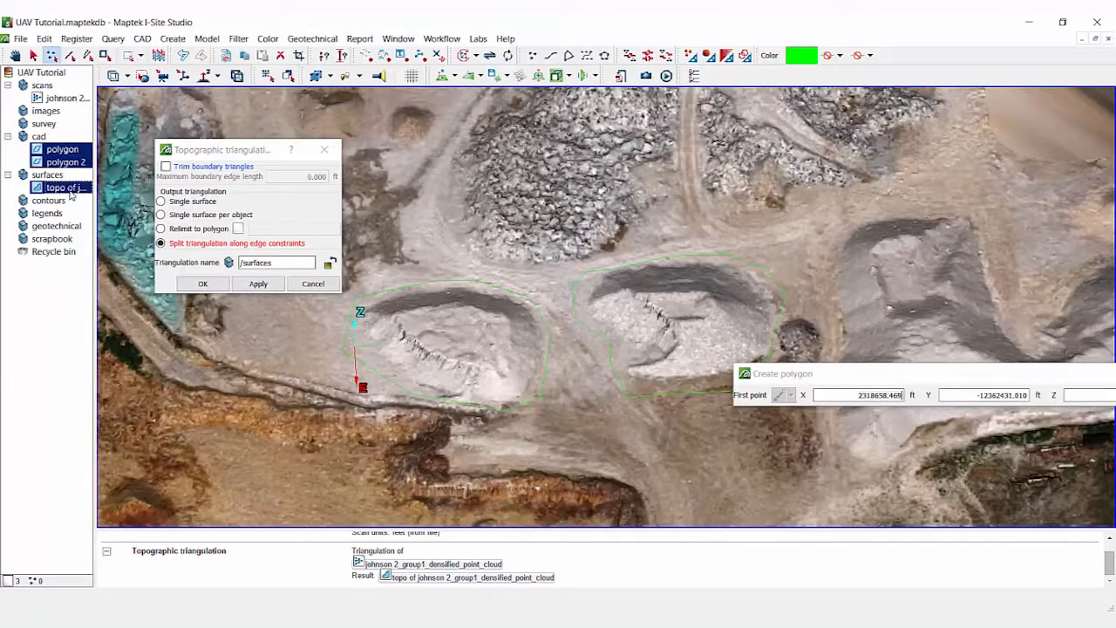
left_click(202, 284)
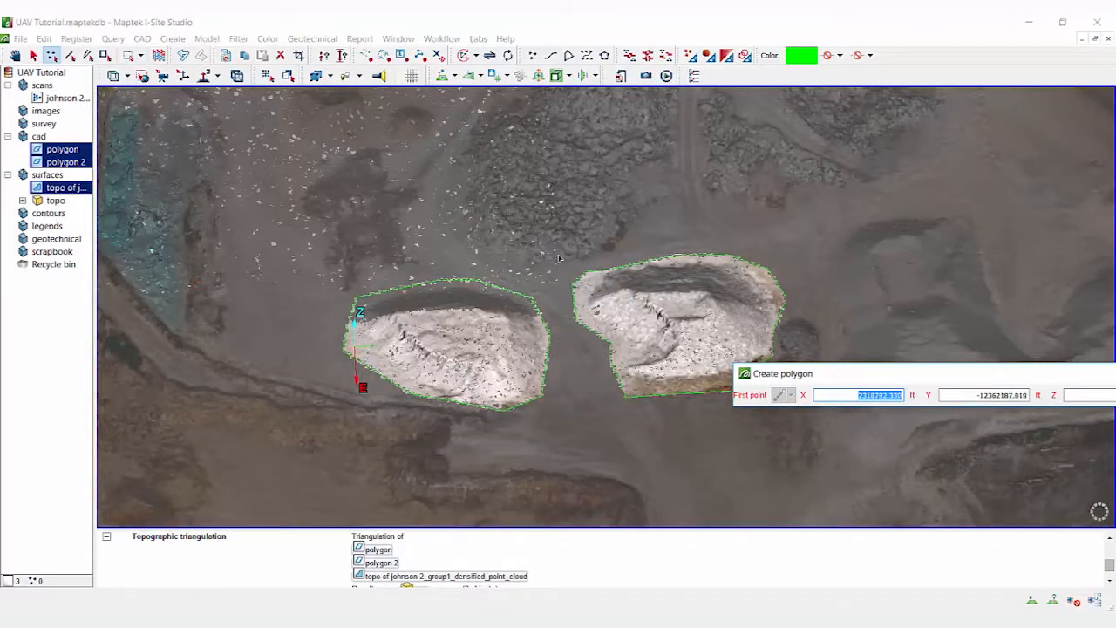
- Close the open view and end the Create polygon tool
left_click(1109, 41)
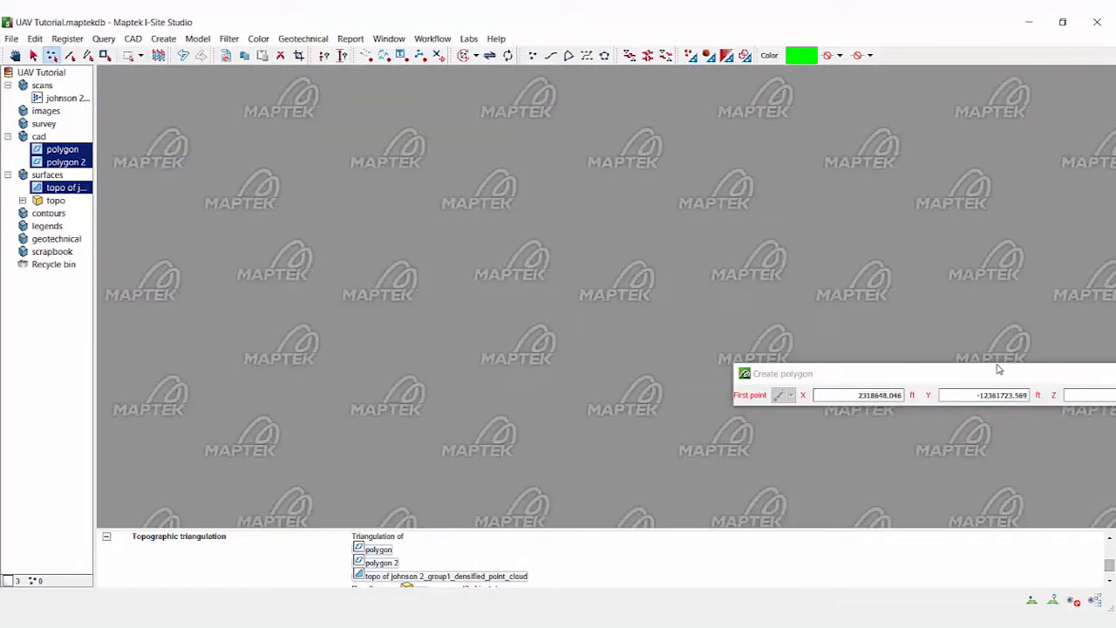
left_click_drag(999, 367, 719, 333)
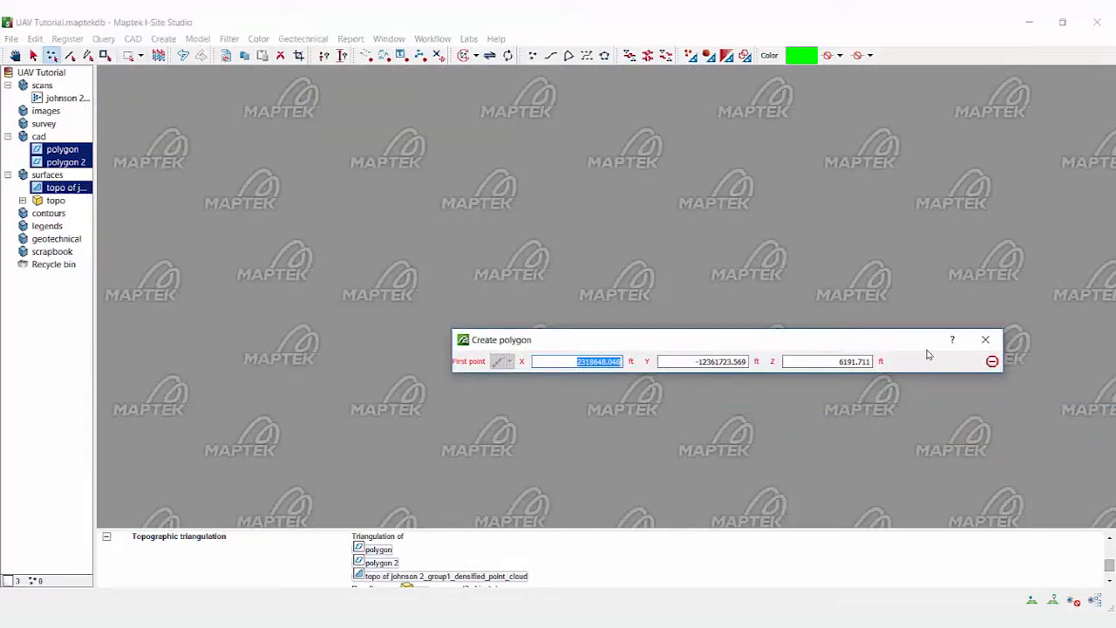
left_click(986, 342)
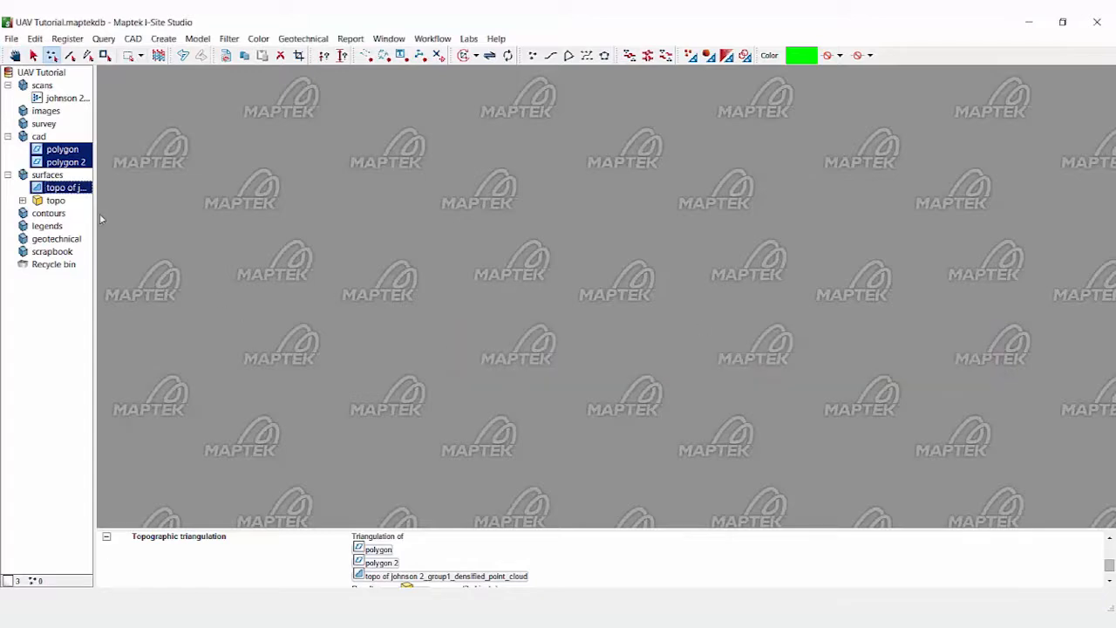
- Display the ground surface topo0000 in a new view and add the stockpile surfaces topo1000 and topo2000 to it
left_click(22, 200)
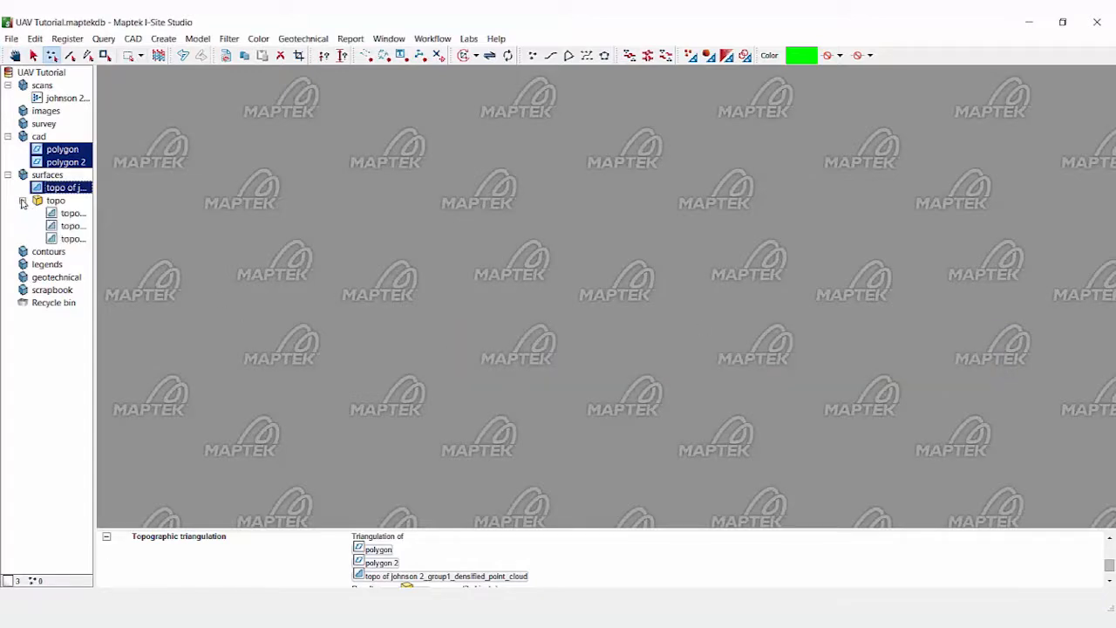
left_click_drag(94, 240, 174, 248)
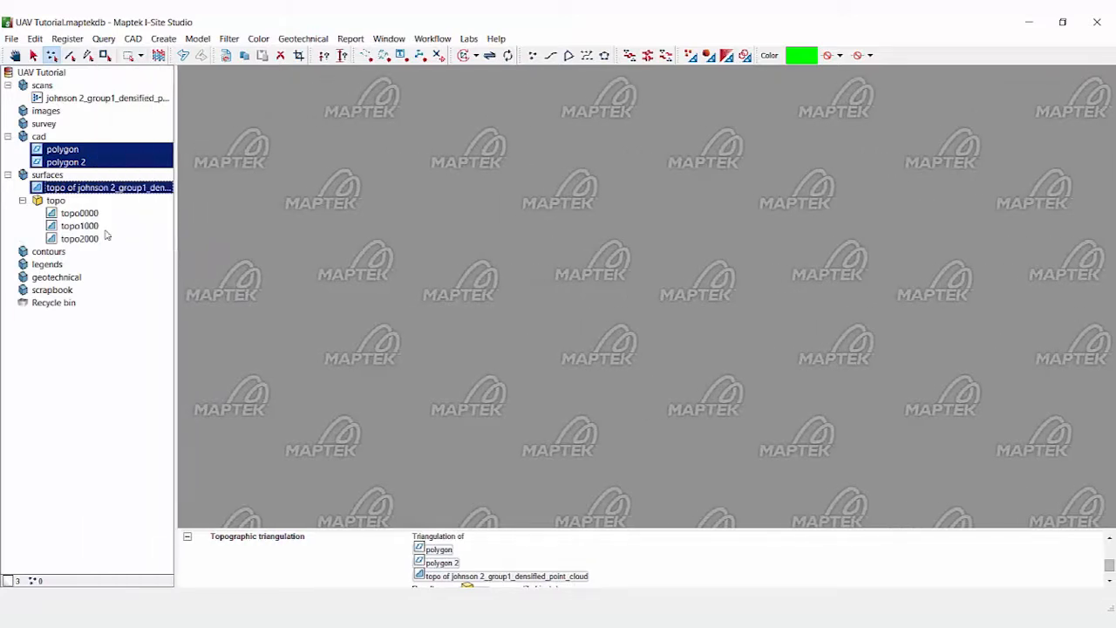
left_click(80, 214)
left_click_drag(85, 217, 415, 275)
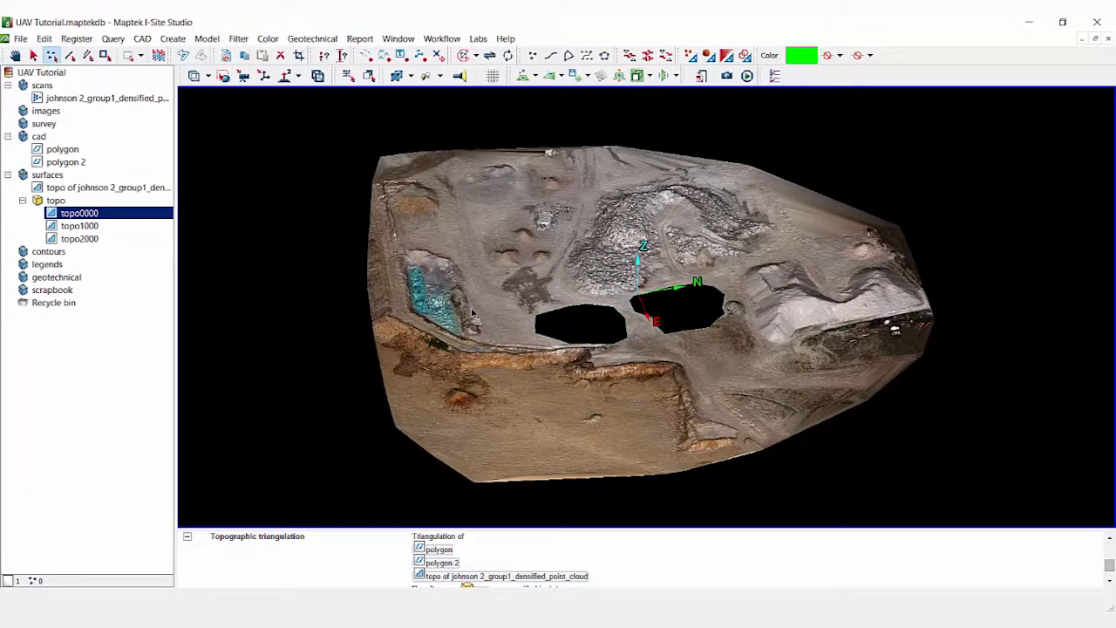
left_click(79, 225)
left_click(81, 239, "shift")
left_click_drag(82, 239, 344, 328)
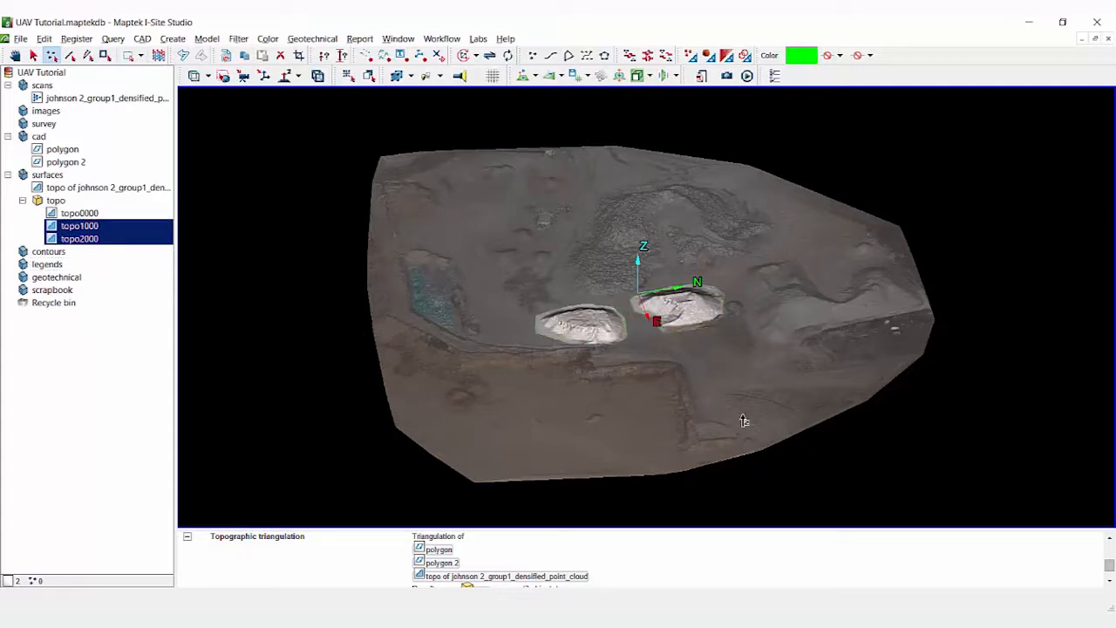
- Open the visibility editor and hide the stockpile surfaces topo1000 and topo2000, leaving topo0000 displayed
right_click_drag(742, 421, 680, 413)
scroll(670, 367, "up", 3)
scroll(668, 365, "down", 3)
mouse_move(633, 357)
right_mouse_down()
mouse_move(650, 363)
mouse_move(638, 354)
right_mouse_up()
scroll(619, 347, "up", 4)
scroll(640, 354, "down", 1)
middle_click_drag(639, 354, 599, 359)
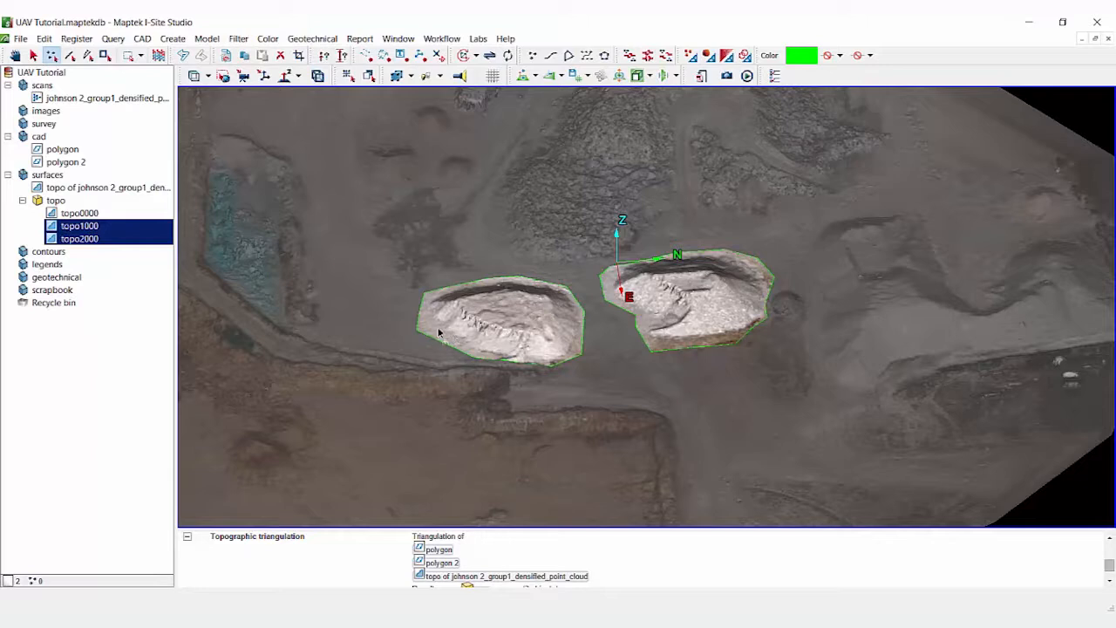
left_click(774, 75)
left_click(989, 151)
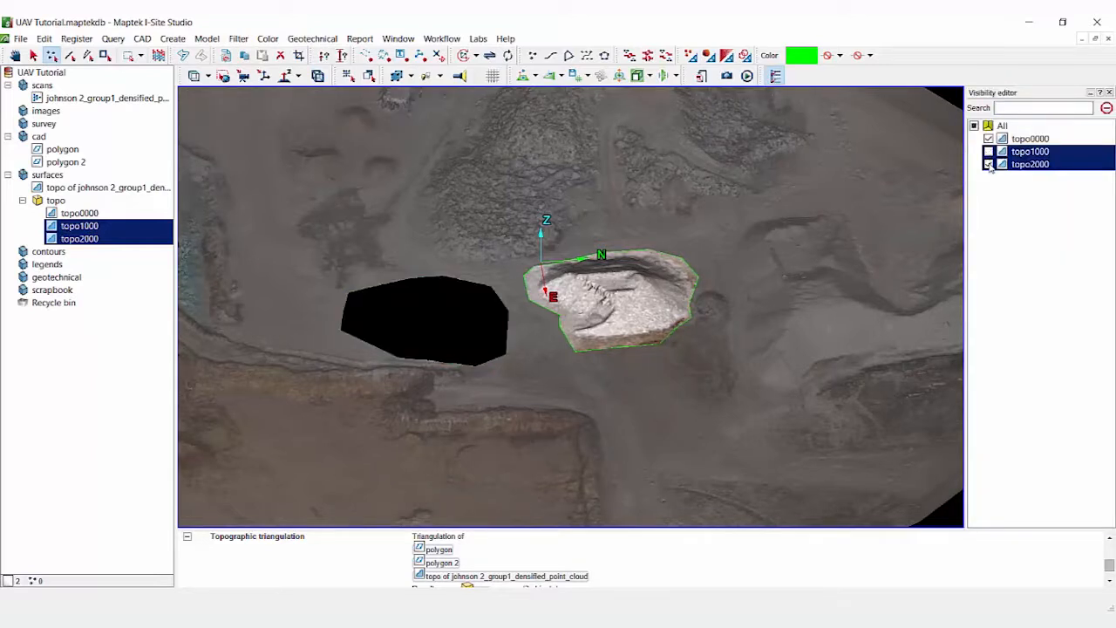
left_click(989, 164)
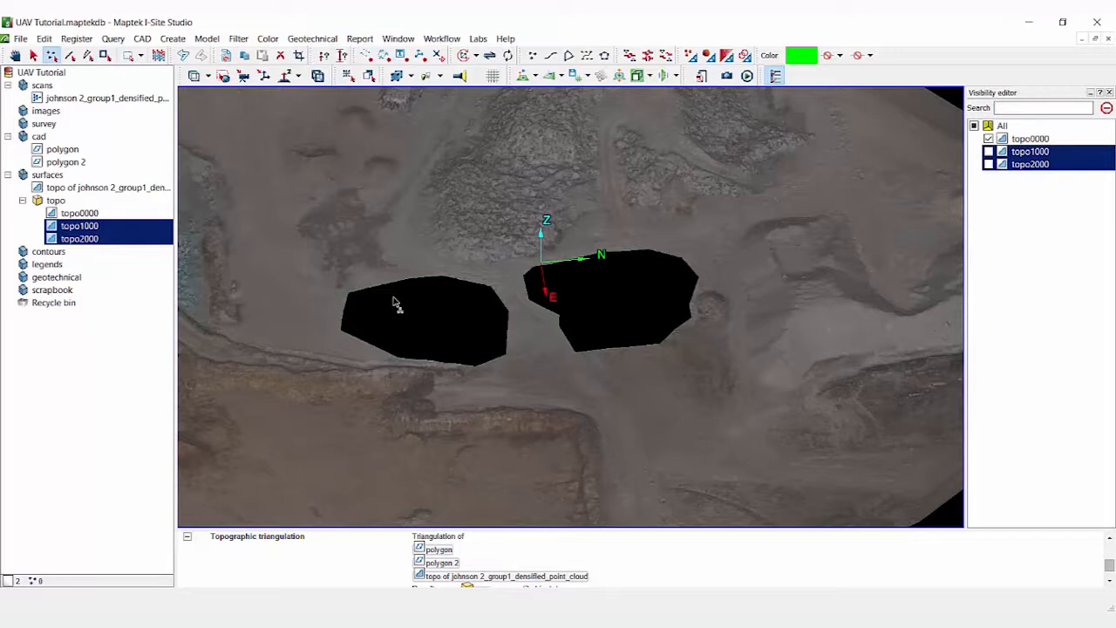
- Fill the two stockpile holes in the ground surface topo0000
left_click(95, 416)
right_click(539, 344)
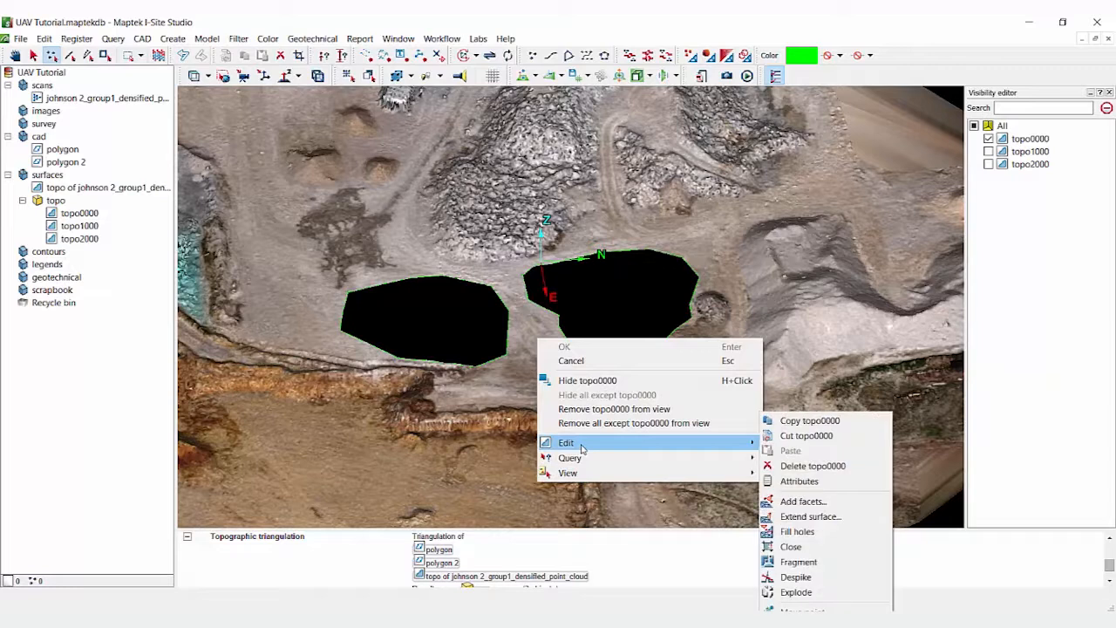
mouse_move(755, 445)
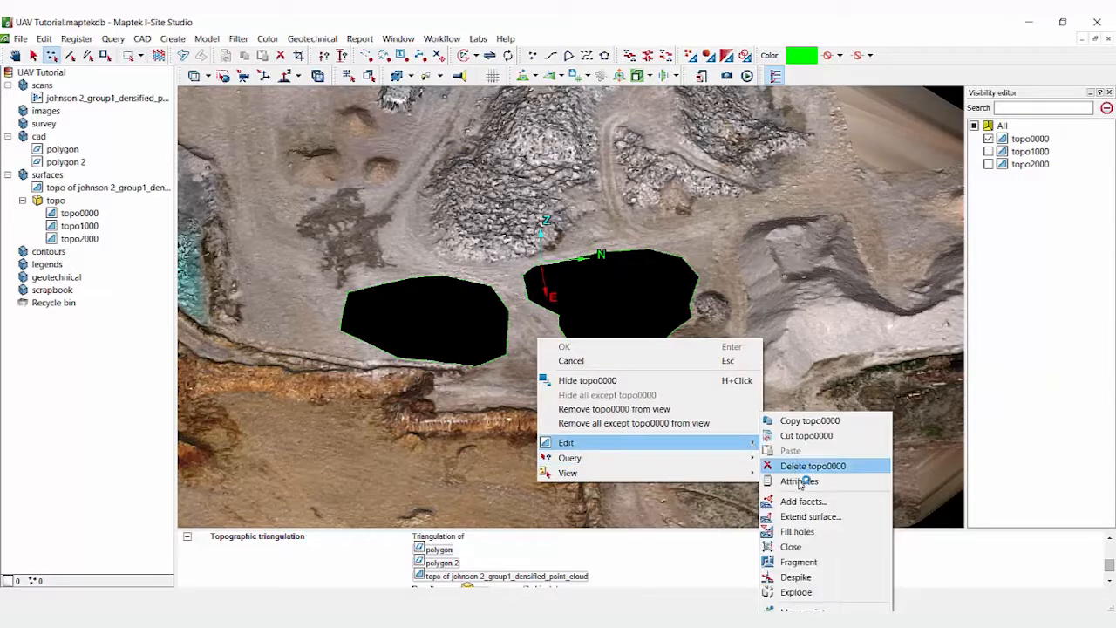
left_click(812, 532)
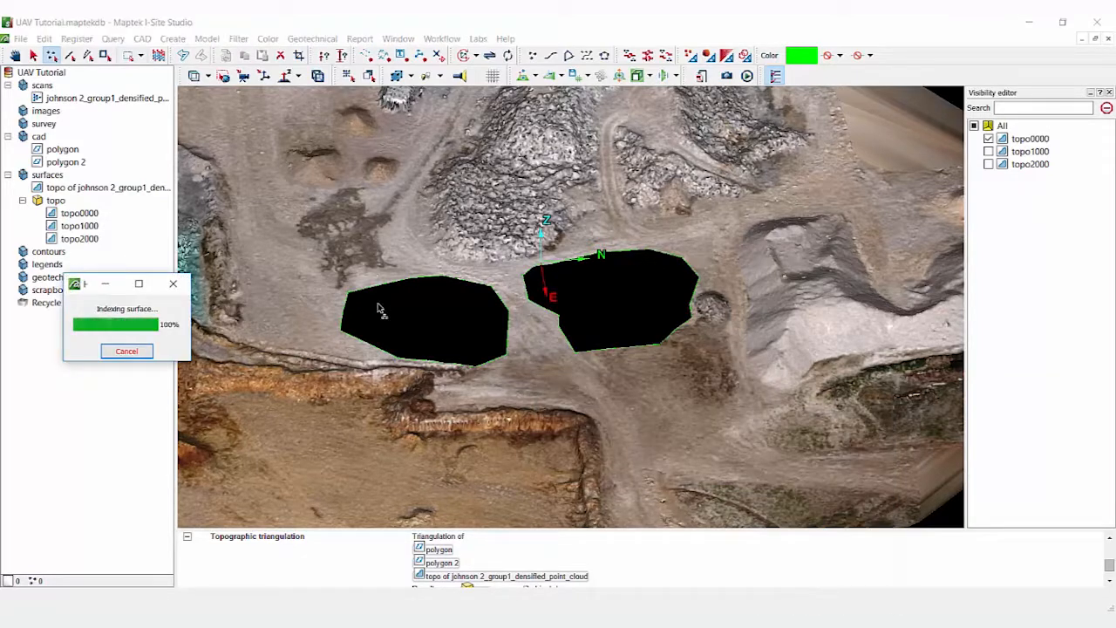
right_click_drag(602, 351, 573, 385)
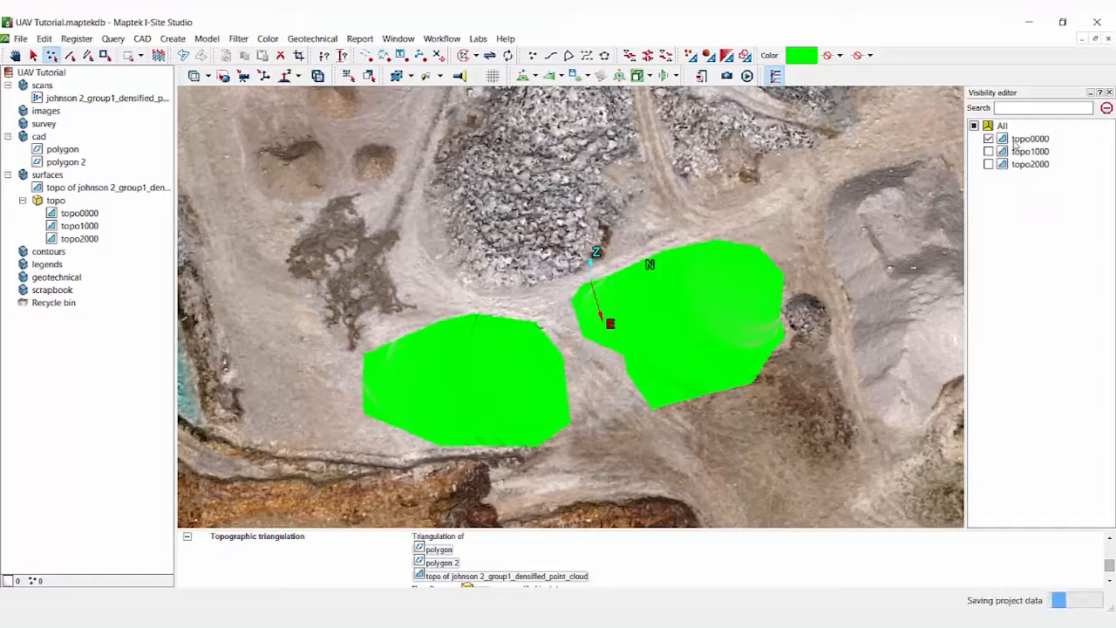
- Show the stockpile surfaces topo1000 and topo2000 again over the filled ground surface
left_click(988, 152)
left_click(989, 164)
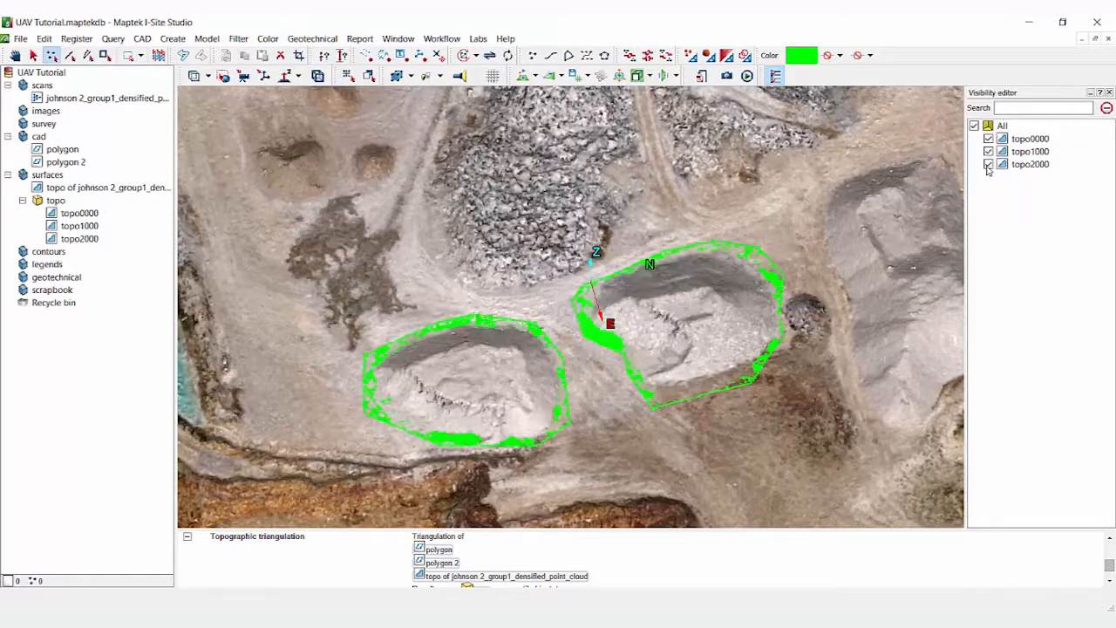
right_click_drag(667, 366, 615, 331)
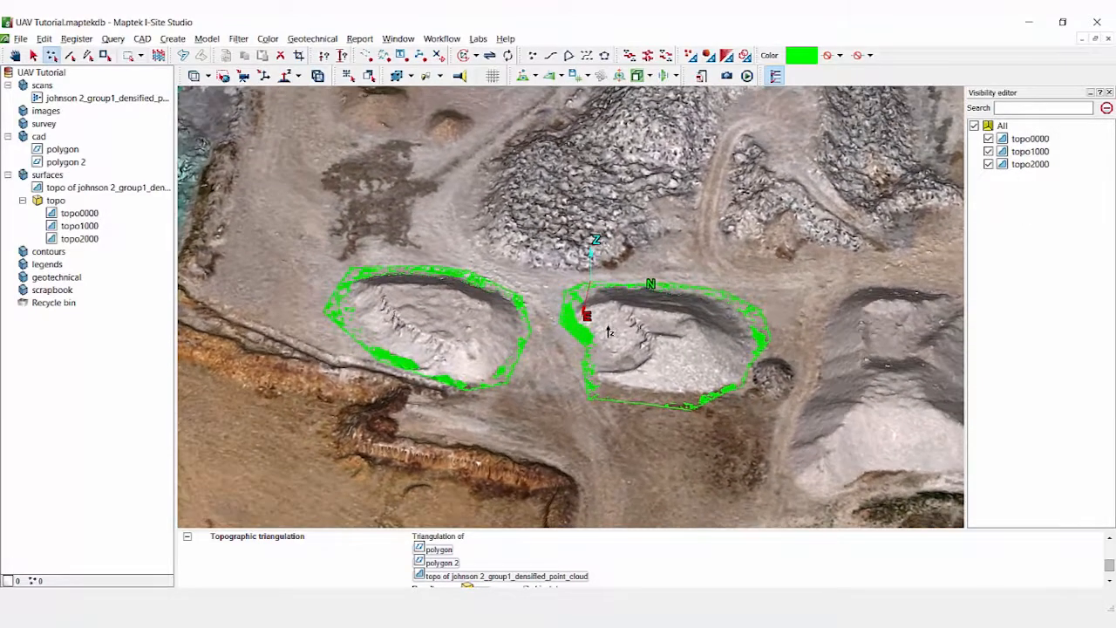
- Switch topo1000 and topo2000 from photographic colouring to plain blue and orange surface colours, and clear the selection
left_click(85, 228)
left_click(87, 238, "ctrl")
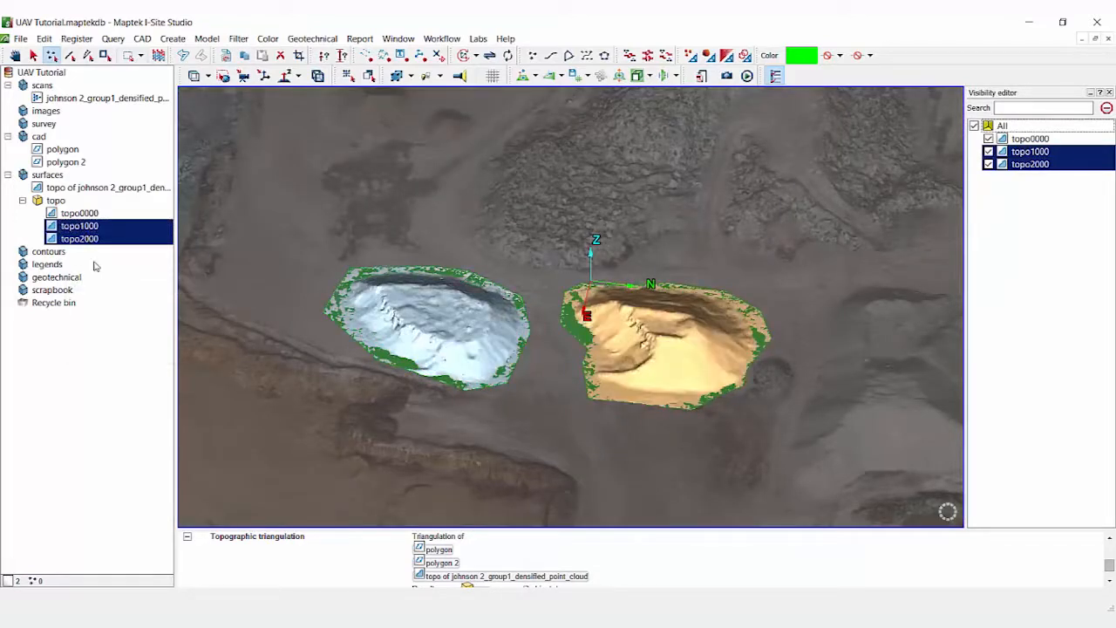
left_click(61, 474)
right_click_drag(604, 305, 632, 318)
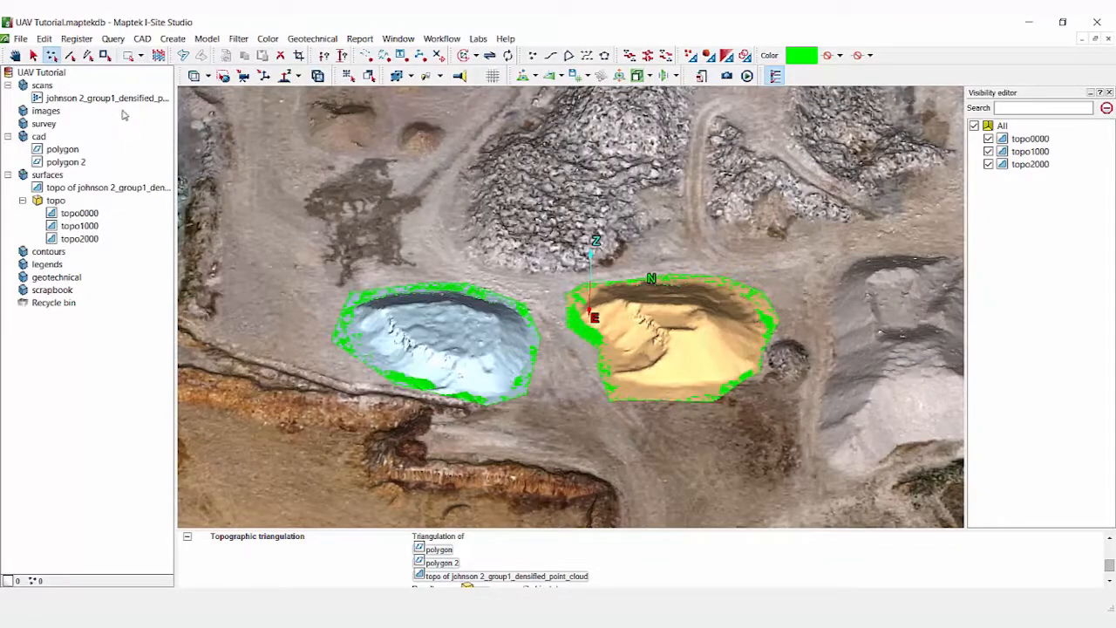
- Set up a surface volume query with topo1000 and topo2000 as the new surfaces and topo0000 as the original surface
left_click(114, 39)
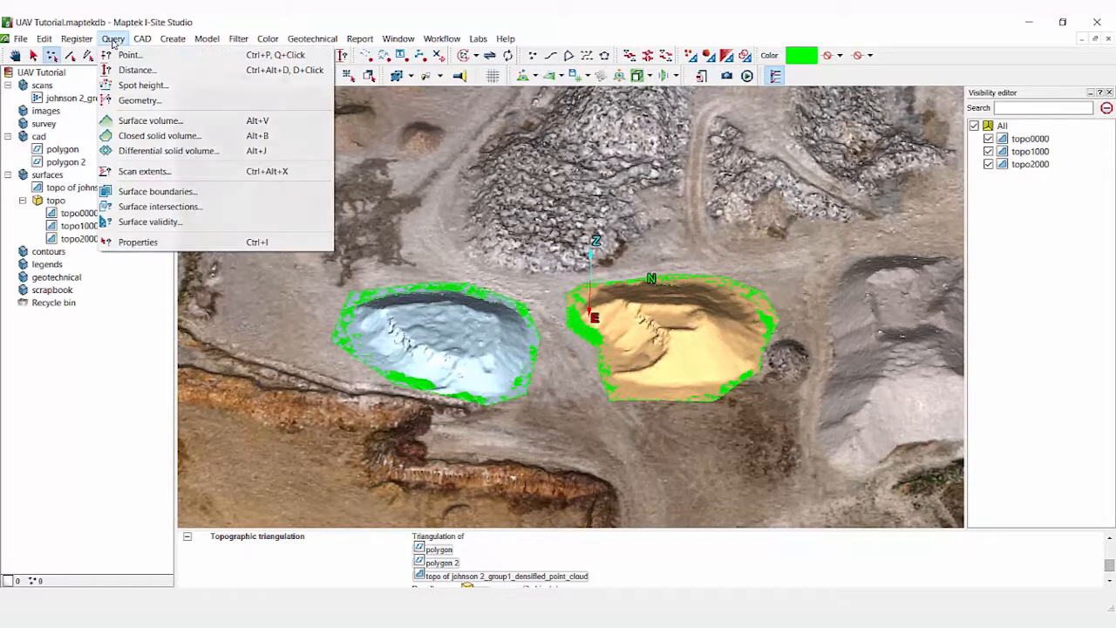
left_click(150, 120)
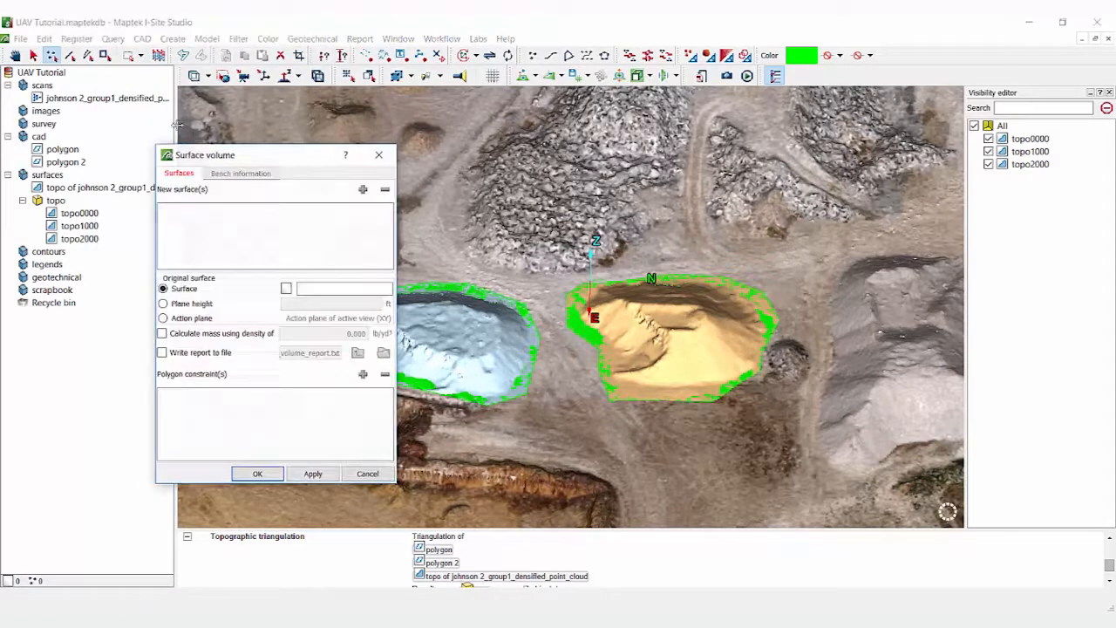
left_click_drag(272, 146, 315, 112)
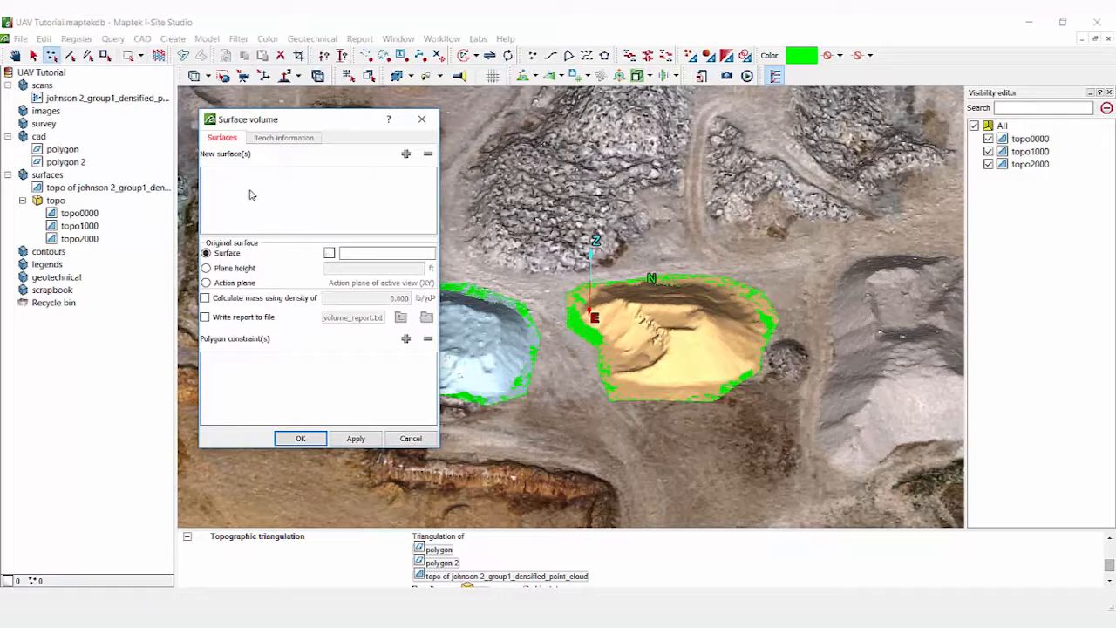
left_click(71, 227)
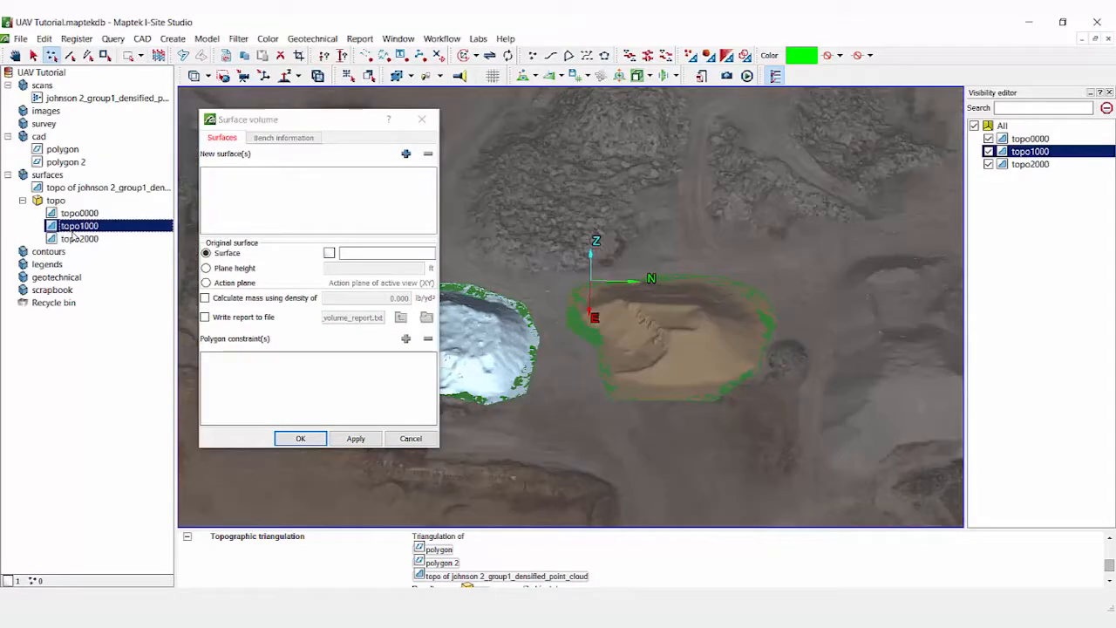
left_click(73, 240, "shift")
left_click_drag(73, 240, 259, 217)
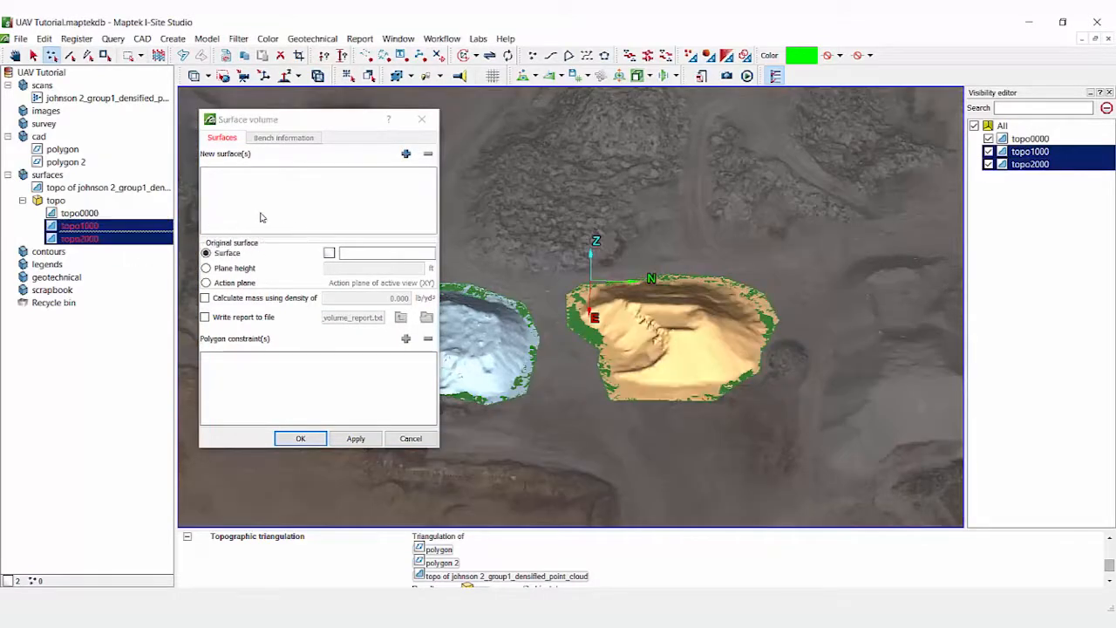
left_click(85, 214)
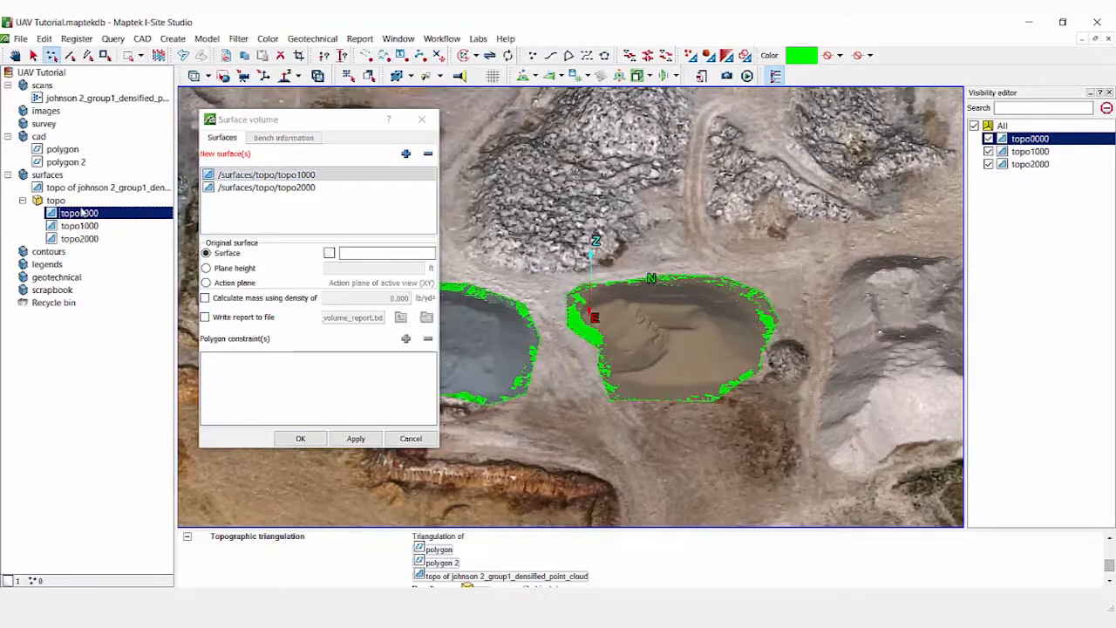
left_click_drag(81, 215, 353, 254)
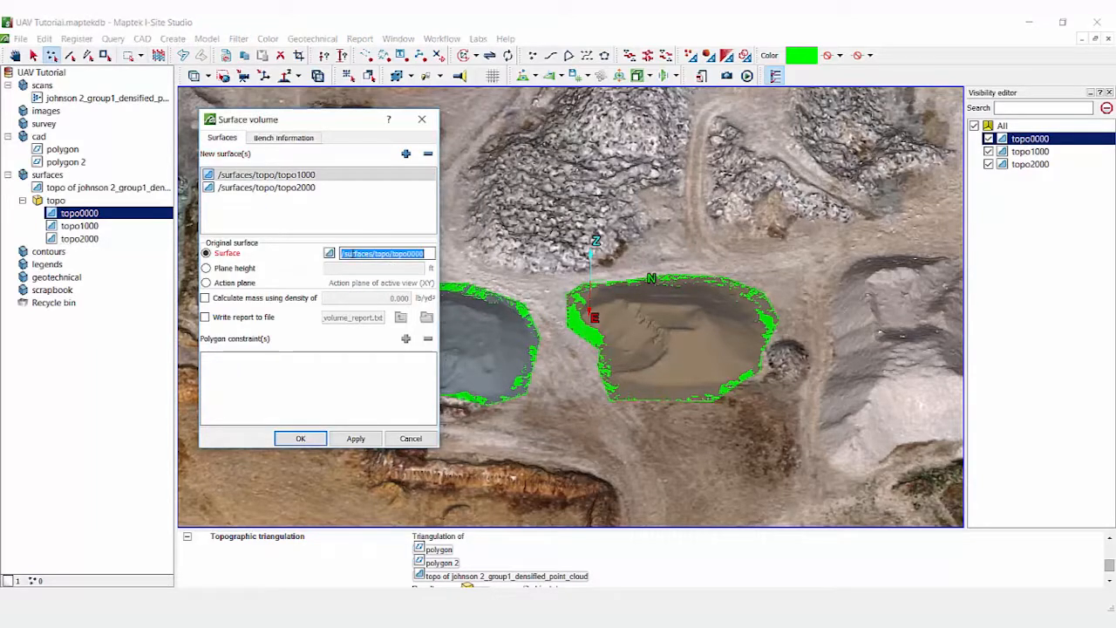
left_click(206, 298)
left_click(386, 295)
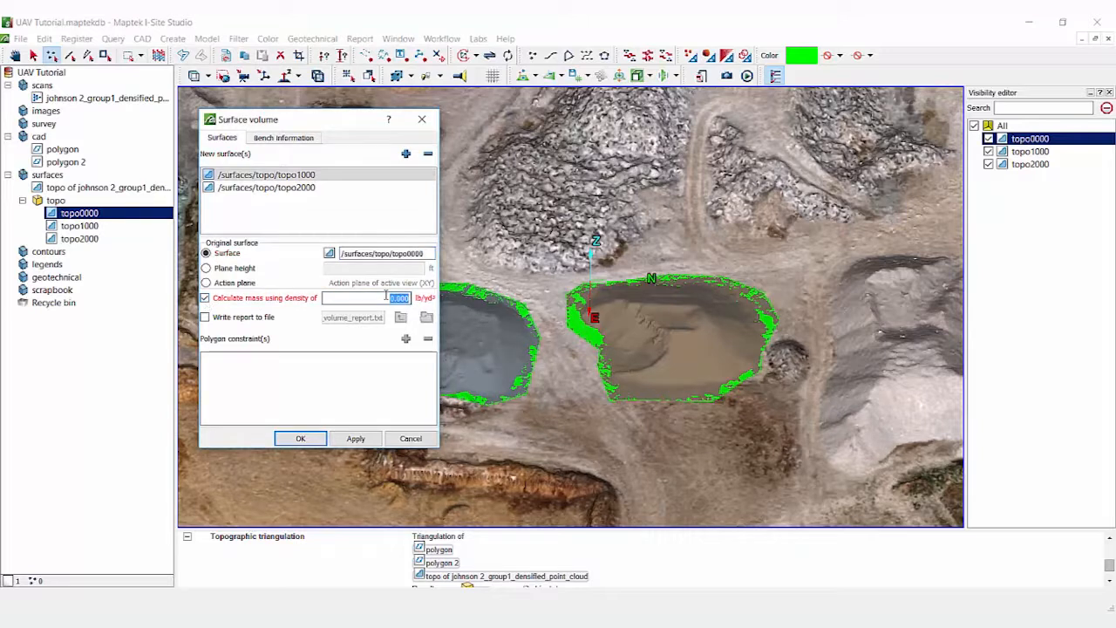
left_click(205, 299)
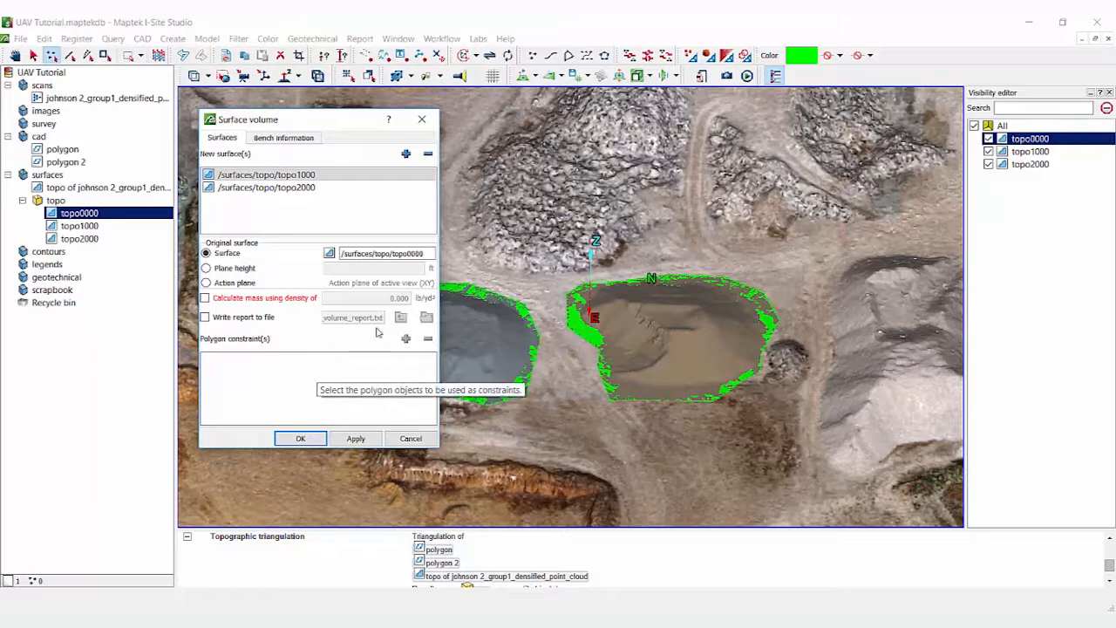
- Run the surface volume calculation without mass and review the cut, fill and difference summaries in the enlarged report
left_click(300, 438)
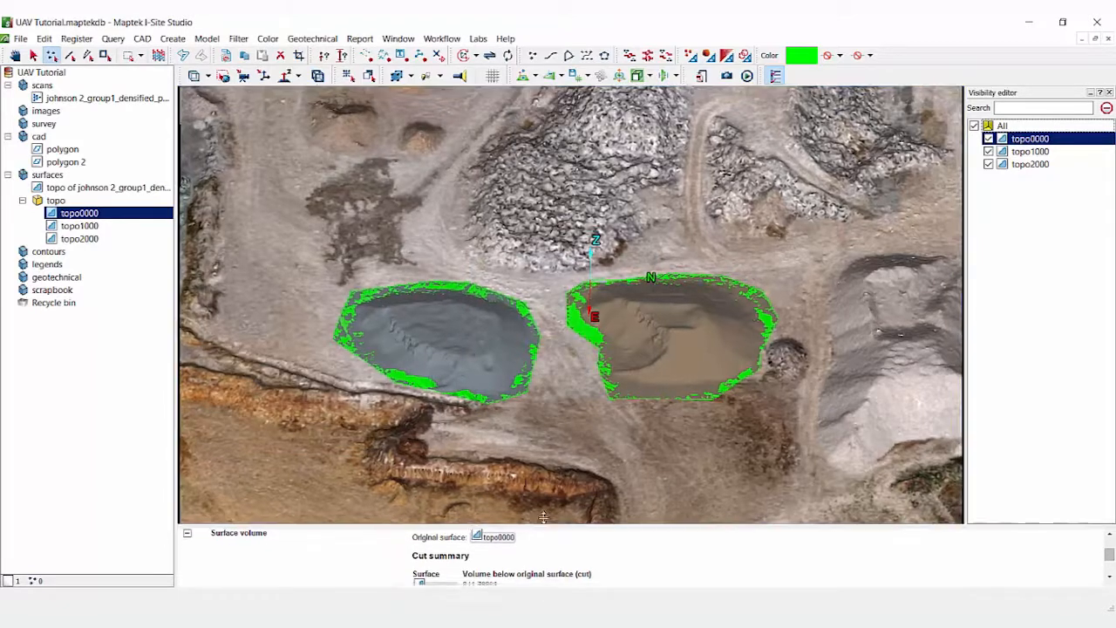
scroll(575, 497, "down", 1)
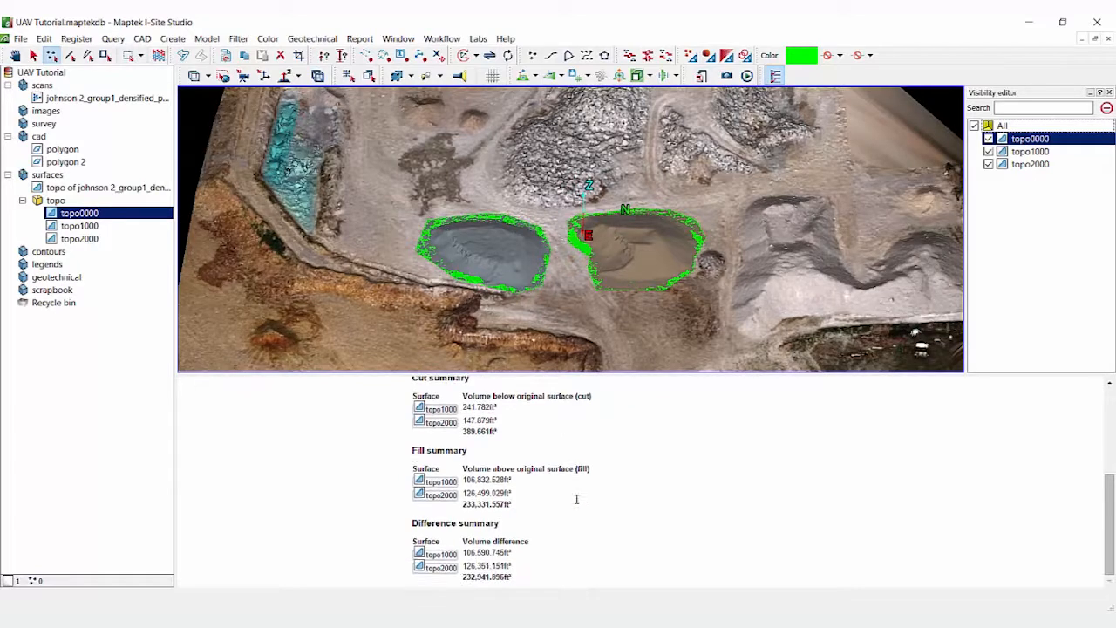
scroll(578, 457, "up", 1)
scroll(583, 468, "down", 1)
left_click_drag(626, 289, 655, 309)
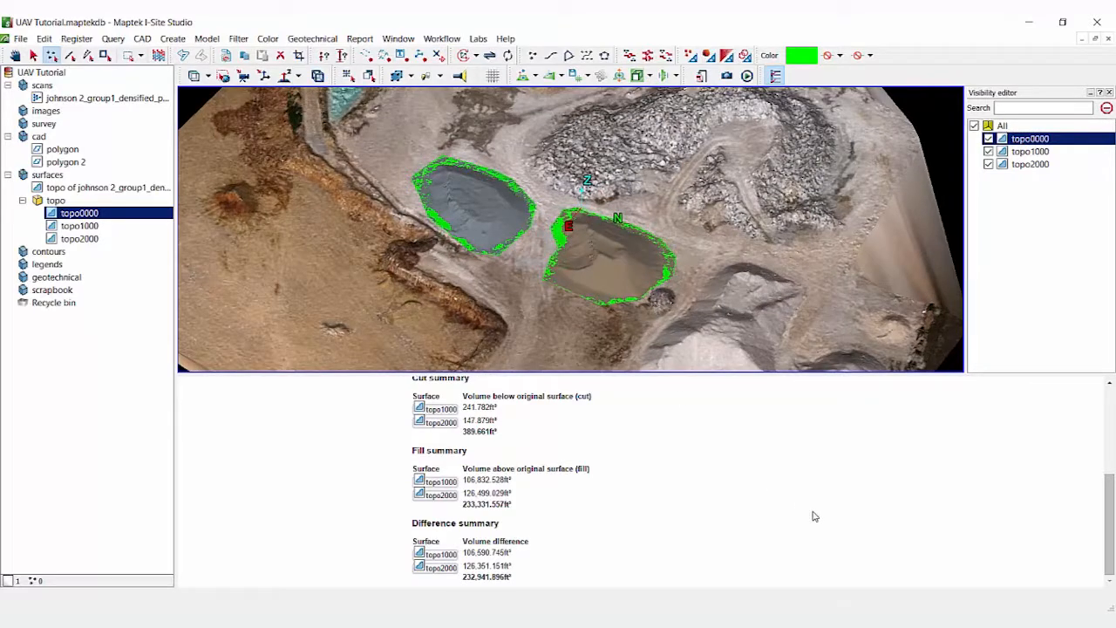